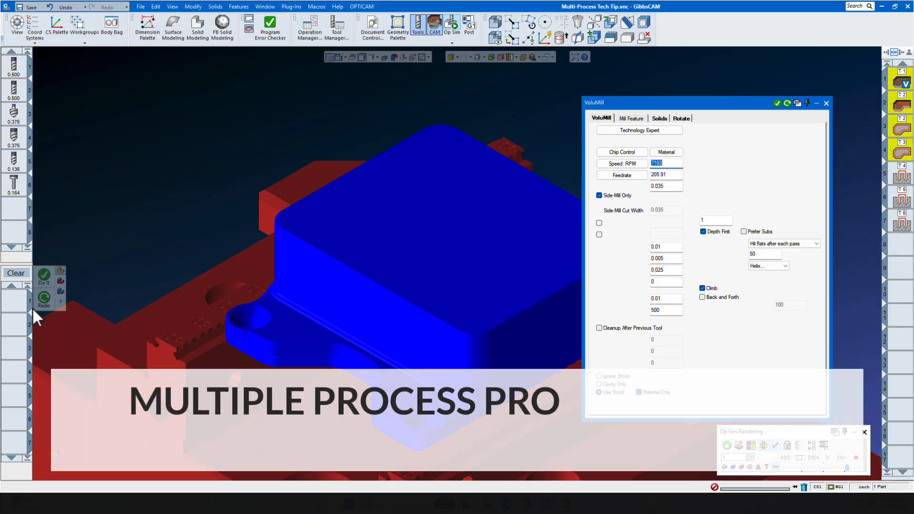
- Close the VoluMill settings and play the machining simulation of the pocket
click(826, 103)
click(828, 458)
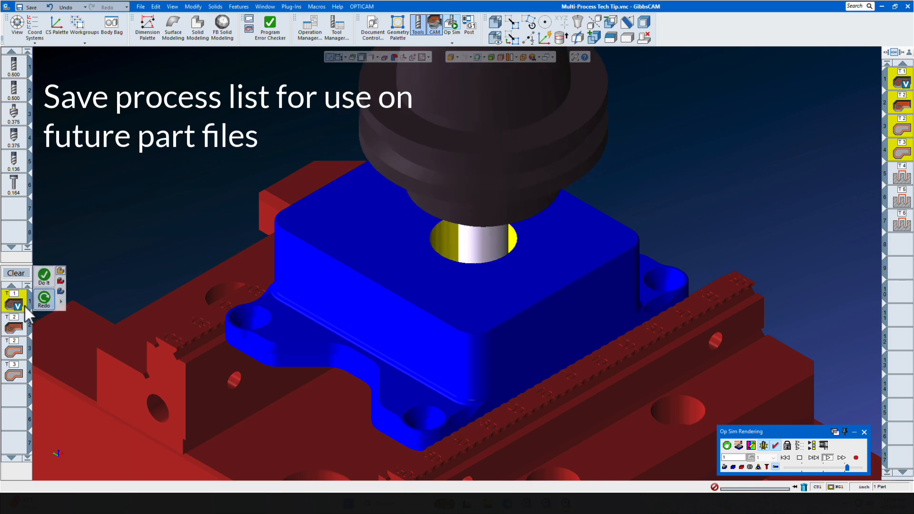
right_click(7, 307)
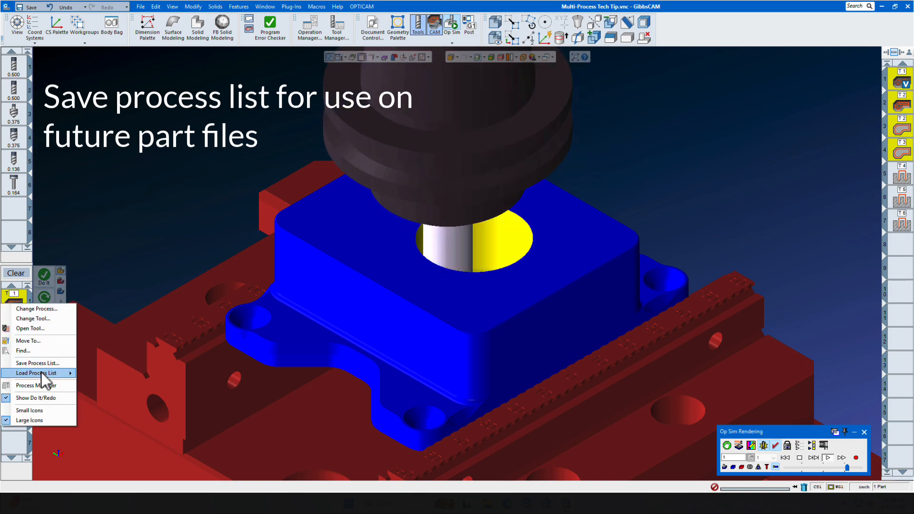
mouse_move(41, 373)
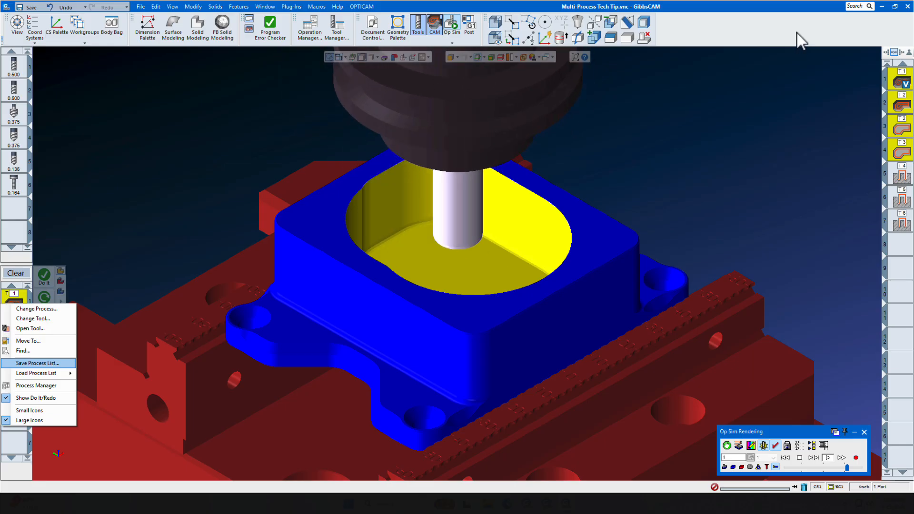
click(796, 36)
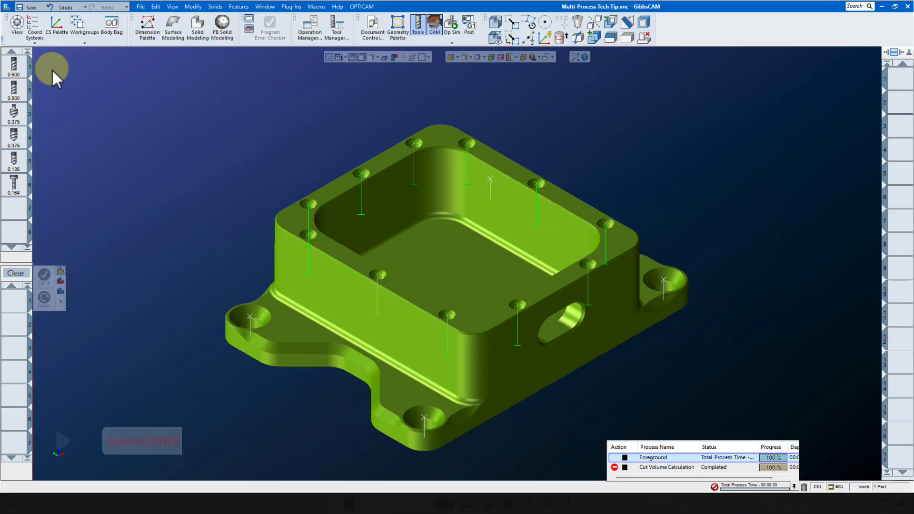
- Create a VoluMill process as process 1 with the 0.5 Rougher, tool 1, and set its final depth to -0.85
mouse_move(21, 66)
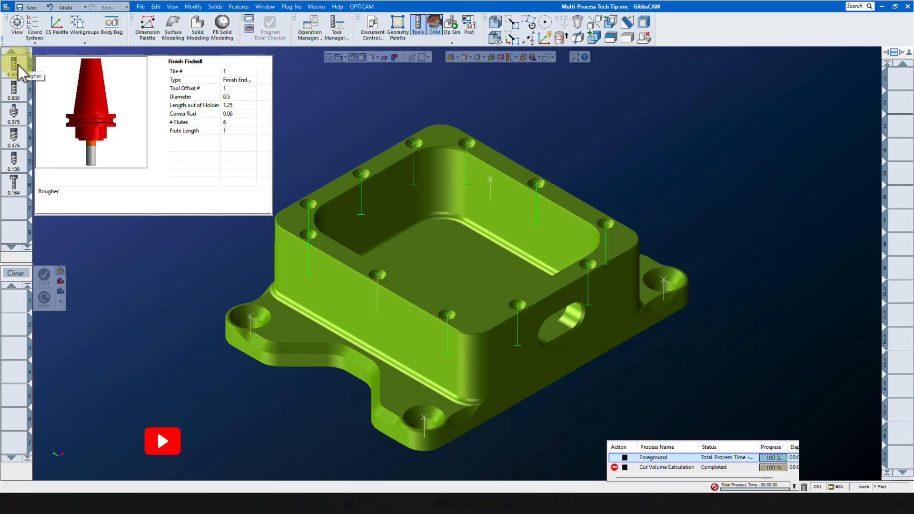
mouse_move(20, 92)
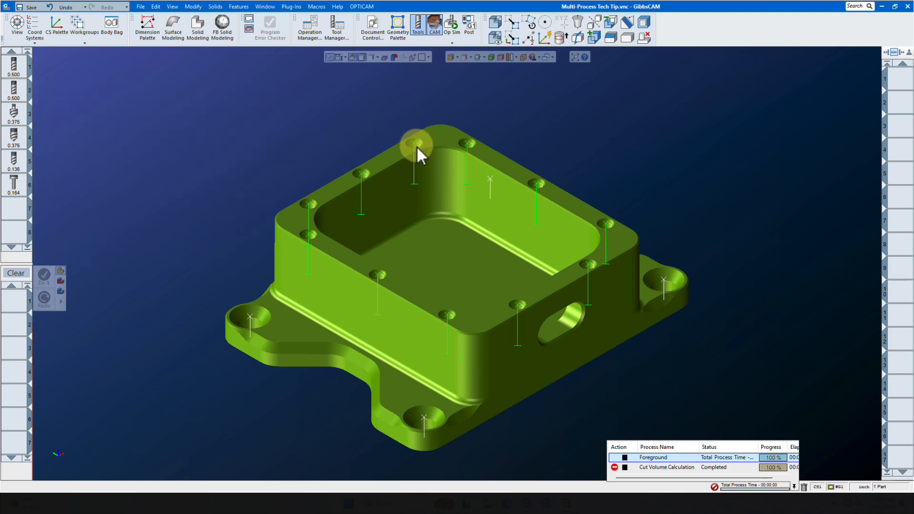
mouse_move(14, 139)
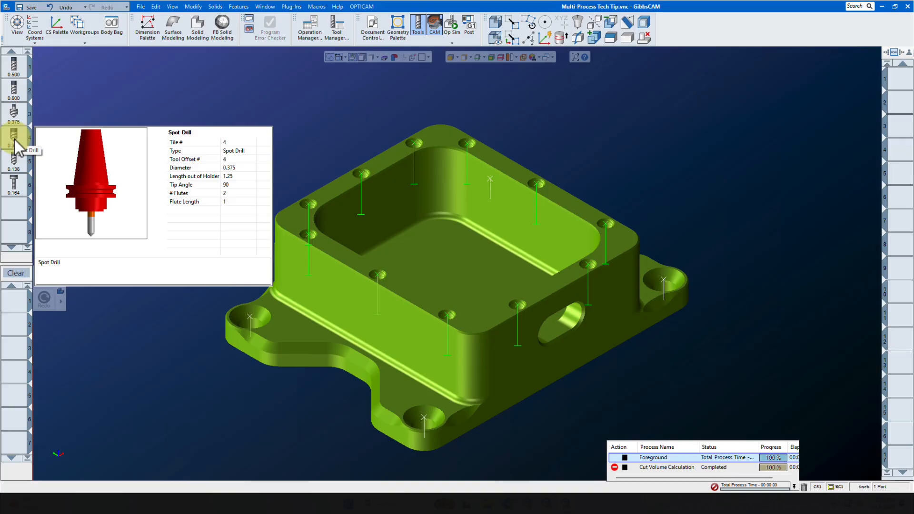
mouse_move(15, 171)
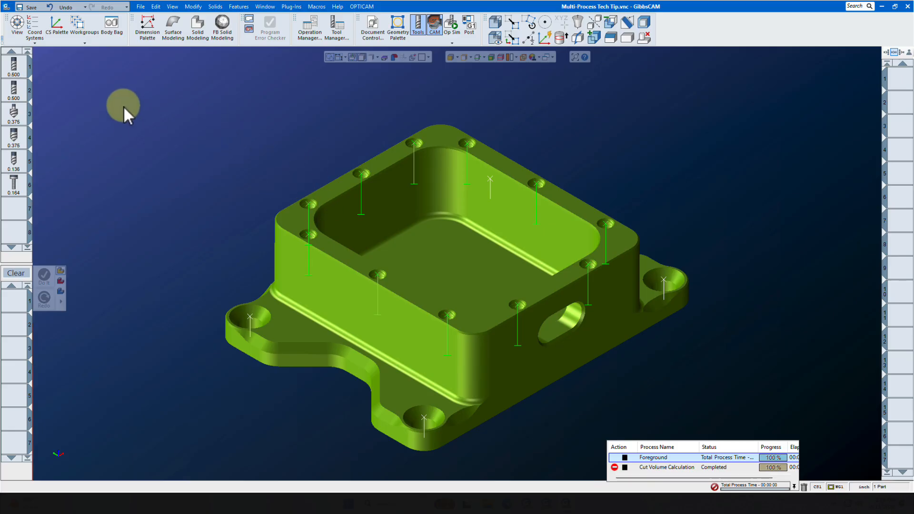
drag(14, 66, 14, 302)
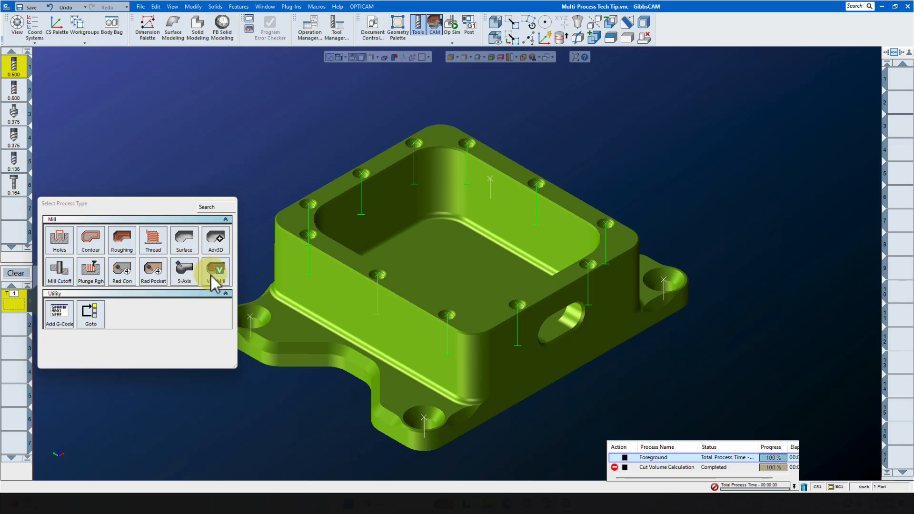
click(211, 279)
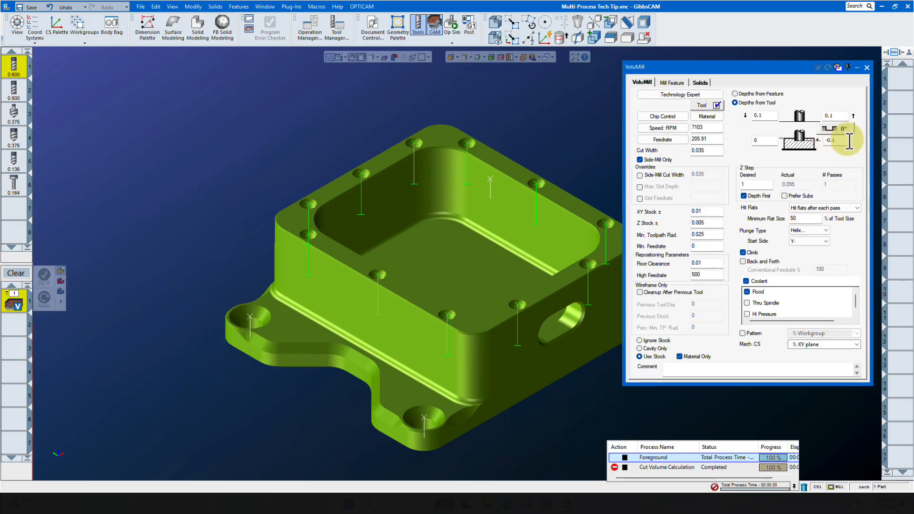
double_click(850, 141)
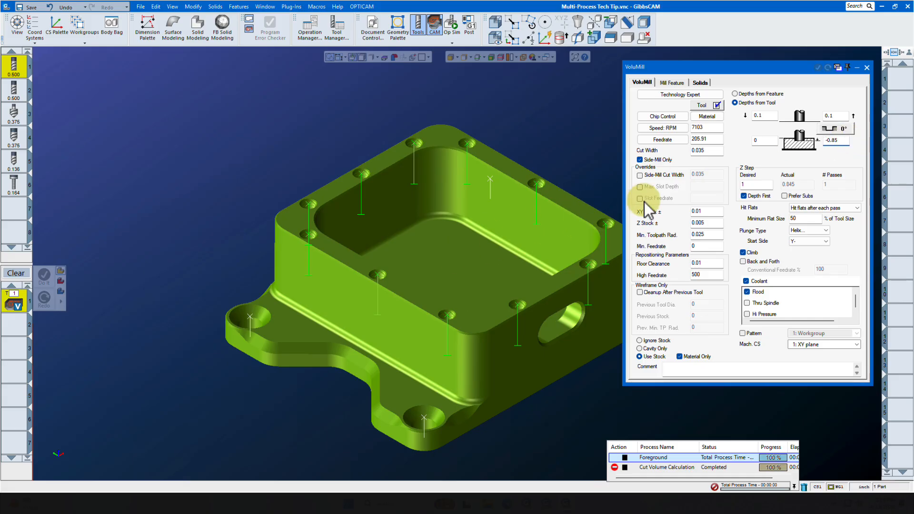
text(-0.85)
double_click(847, 139)
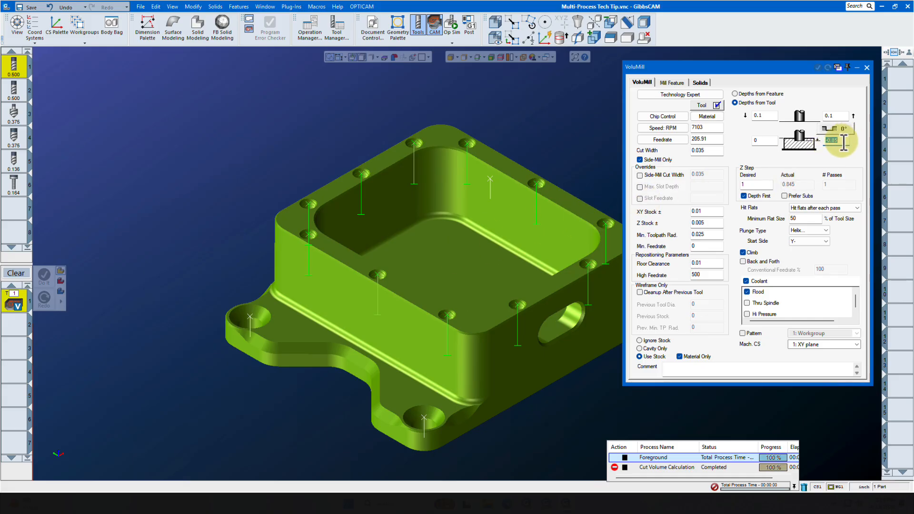
alt+click(470, 251)
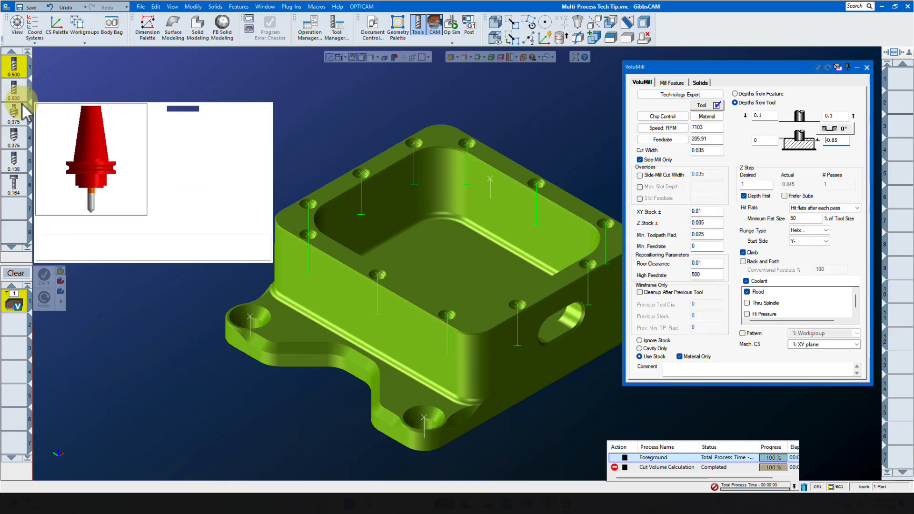
- Add a Roughing process as process 2 with the 0.500 tool 2 and set its pocketing type to Offset With Cleanup
drag(13, 88, 24, 327)
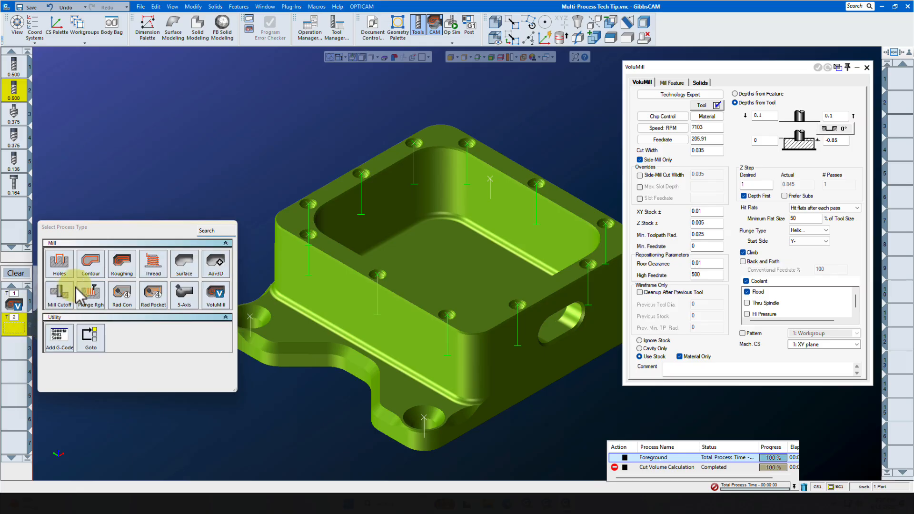
click(121, 264)
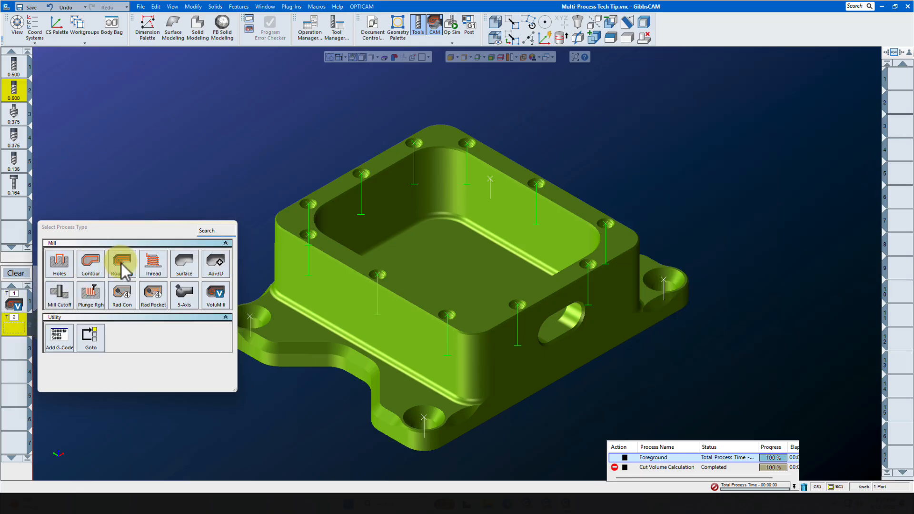
click(121, 264)
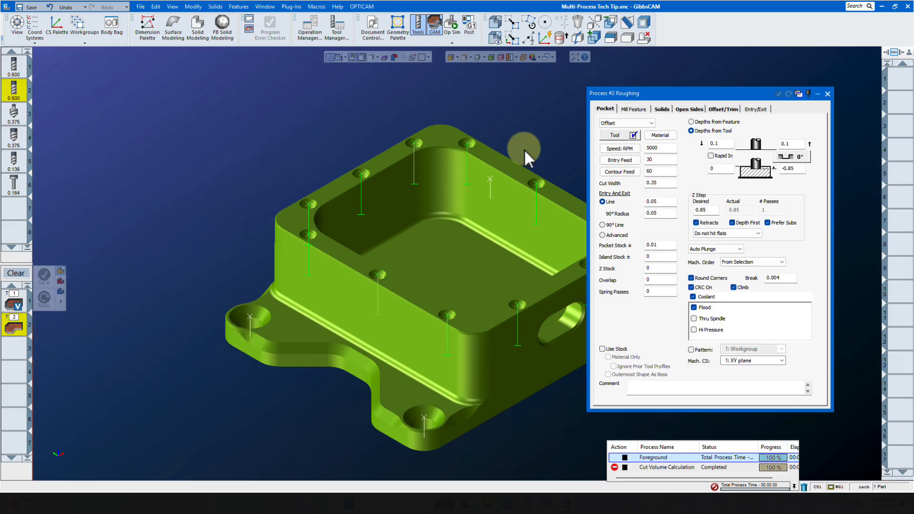
click(656, 124)
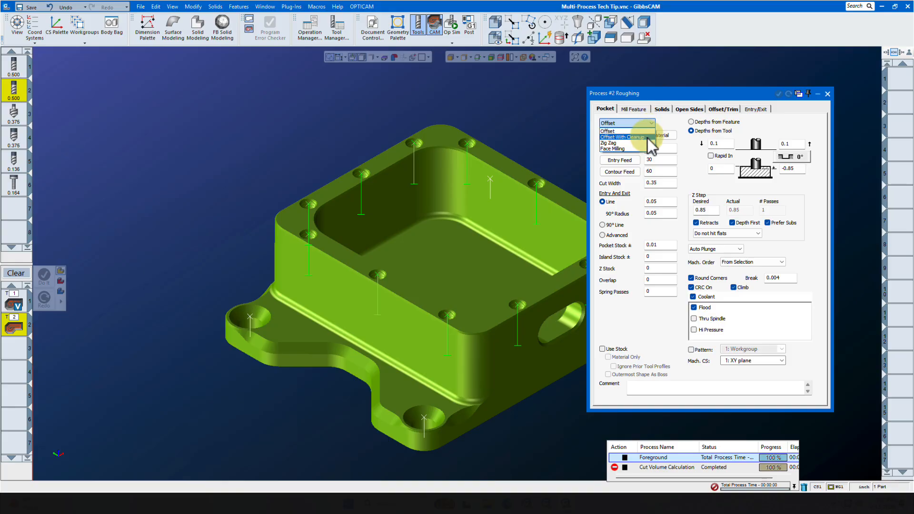
click(649, 142)
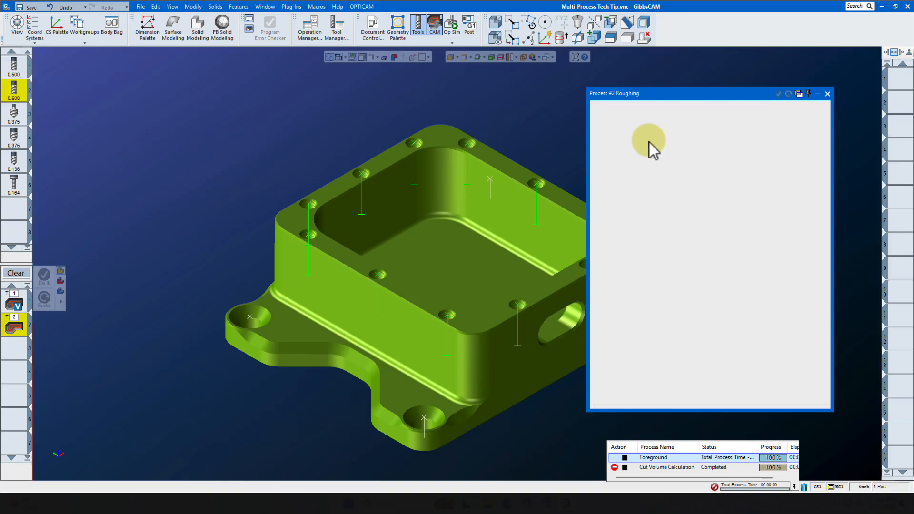
double_click(802, 170)
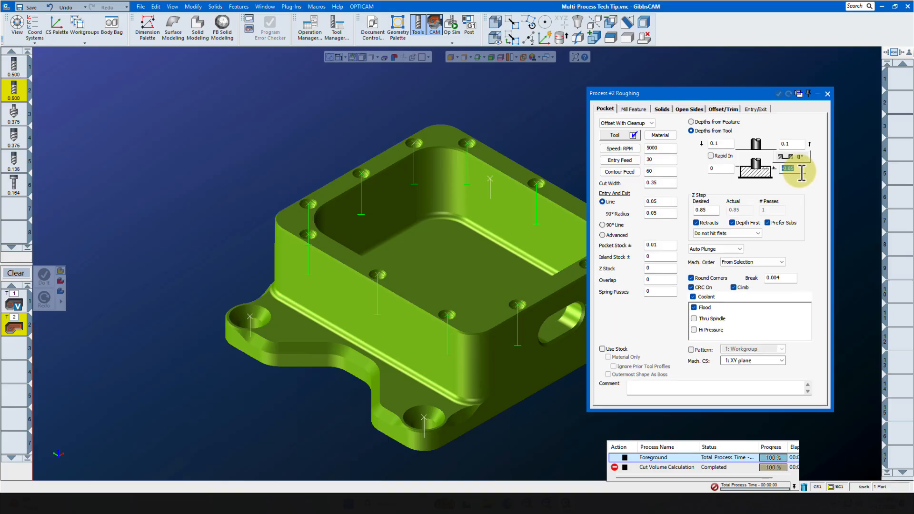
double_click(667, 248)
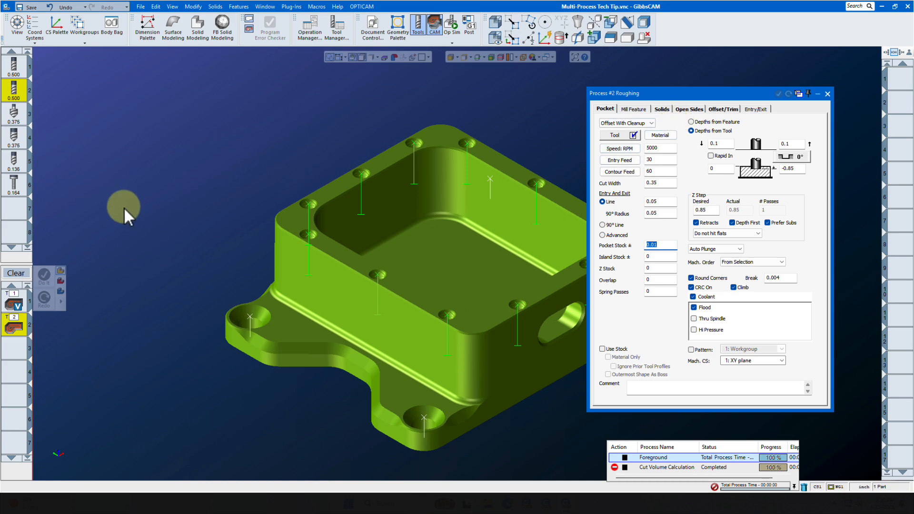
- Add a Contour process as process 3 with the 0.500 tool 2 and set its stock allowance to 0
mouse_move(14, 99)
drag(14, 99, 14, 353)
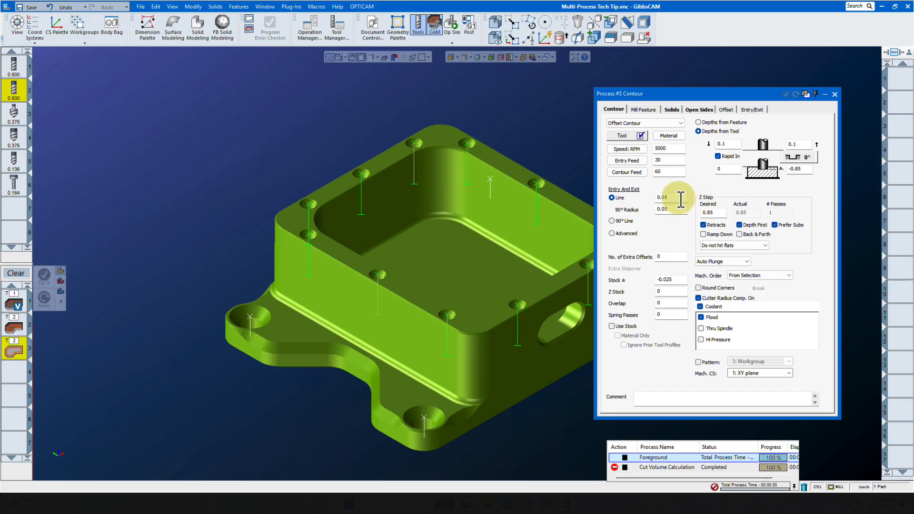
double_click(677, 279)
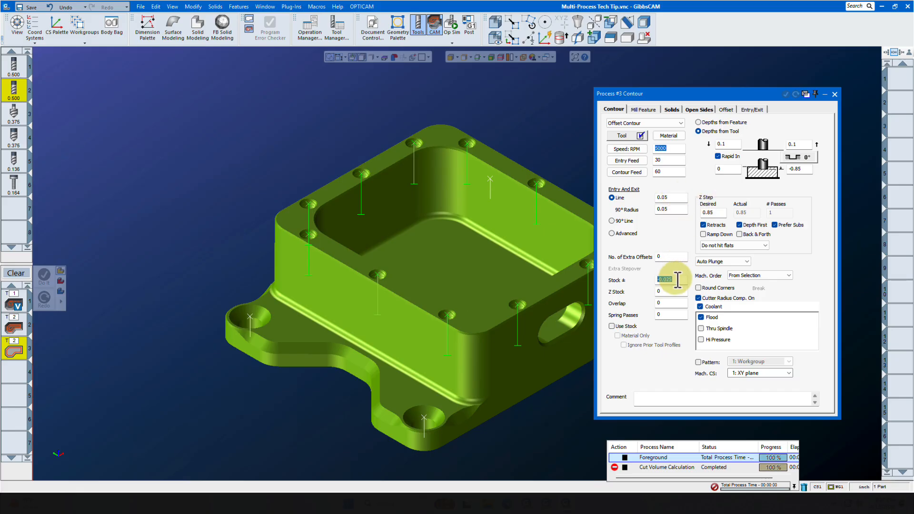
text(0)
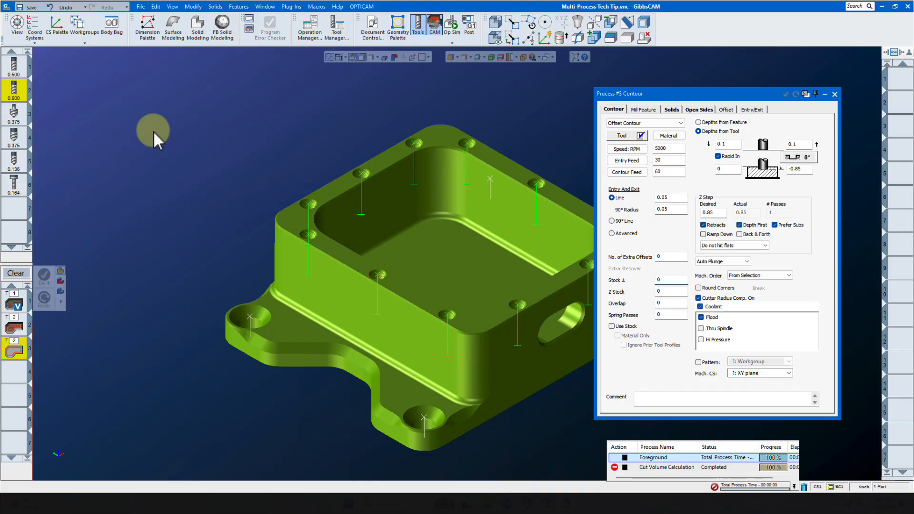
- Add a Contour process as process 4 with the 0.375 tool 3, using a depth of -0.1 and stock of -0.025, and close its settings
drag(15, 117, 25, 378)
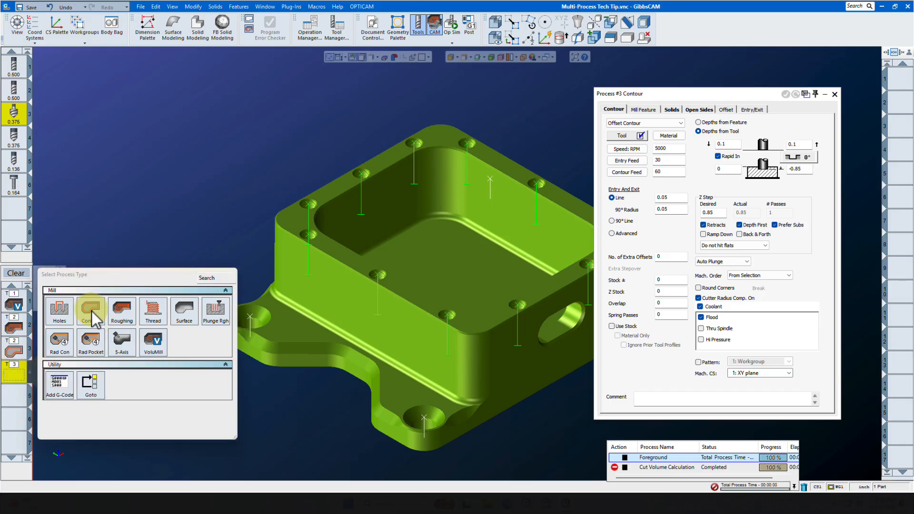
click(92, 311)
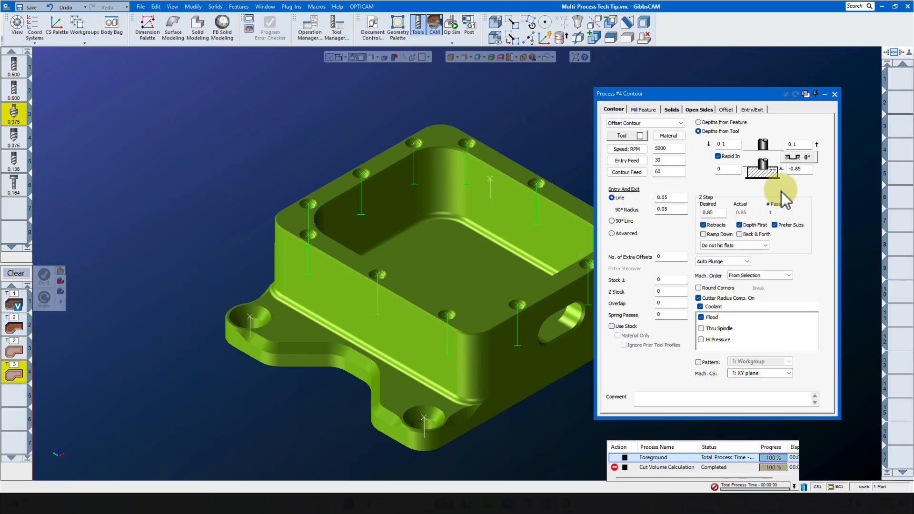
double_click(808, 169)
text(-)
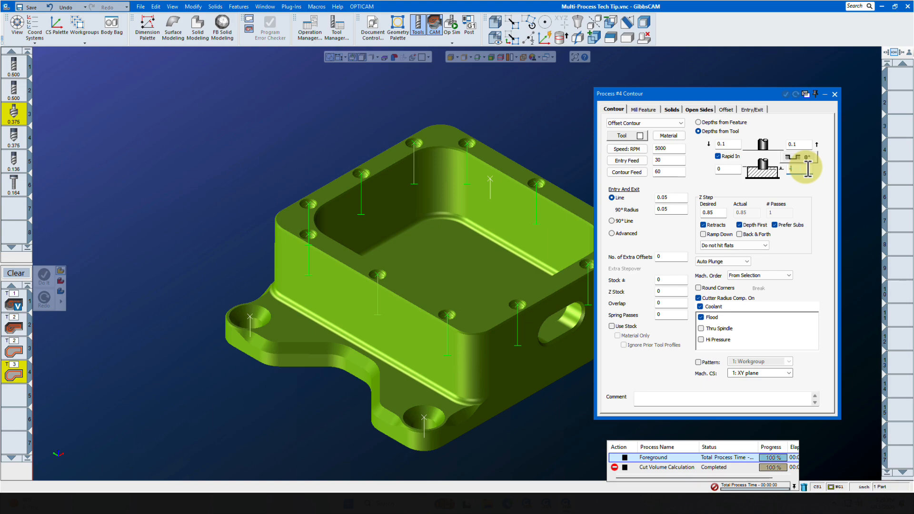
text(.1)
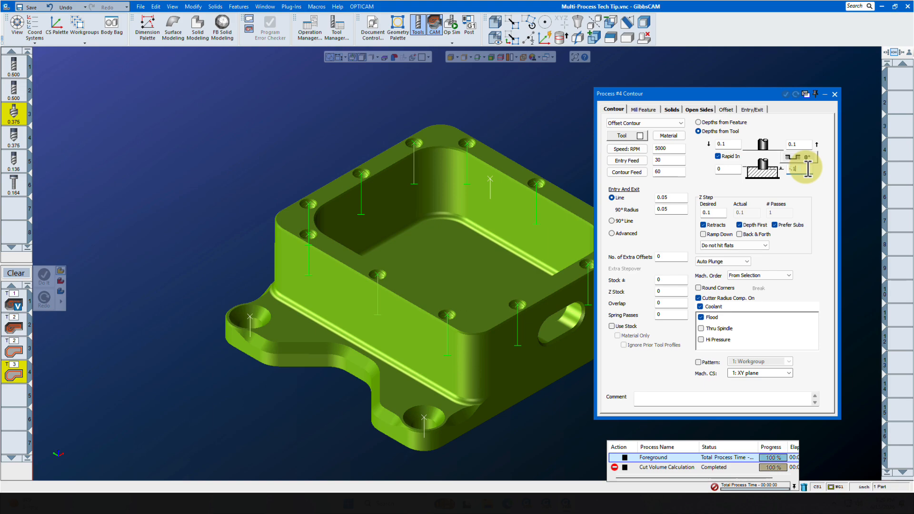
double_click(672, 282)
text(-)
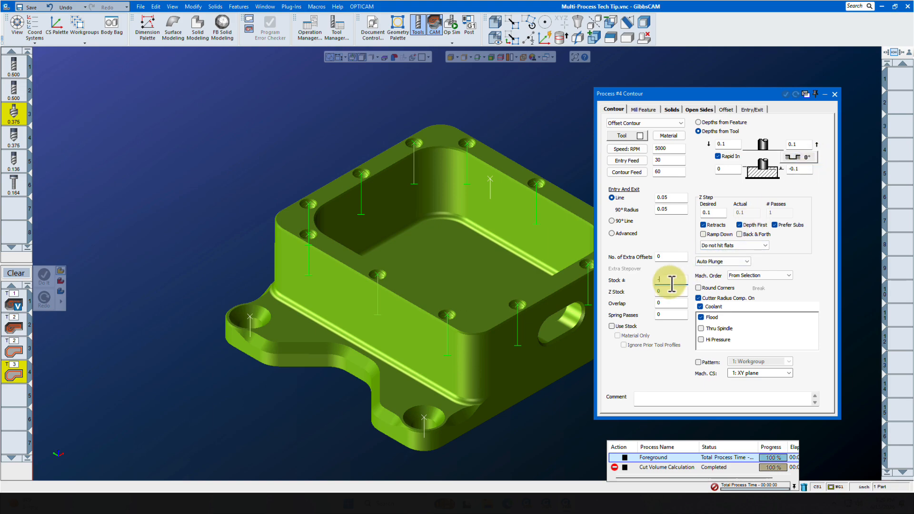
text(.025)
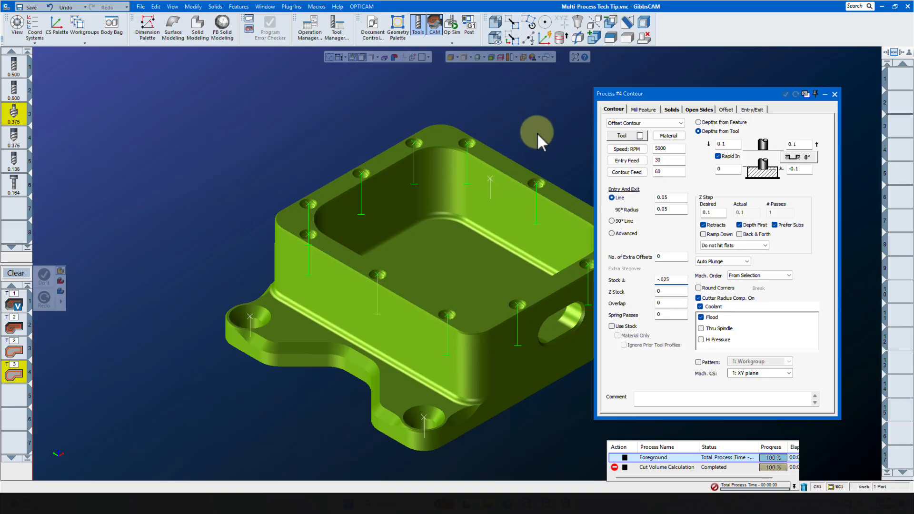
click(835, 95)
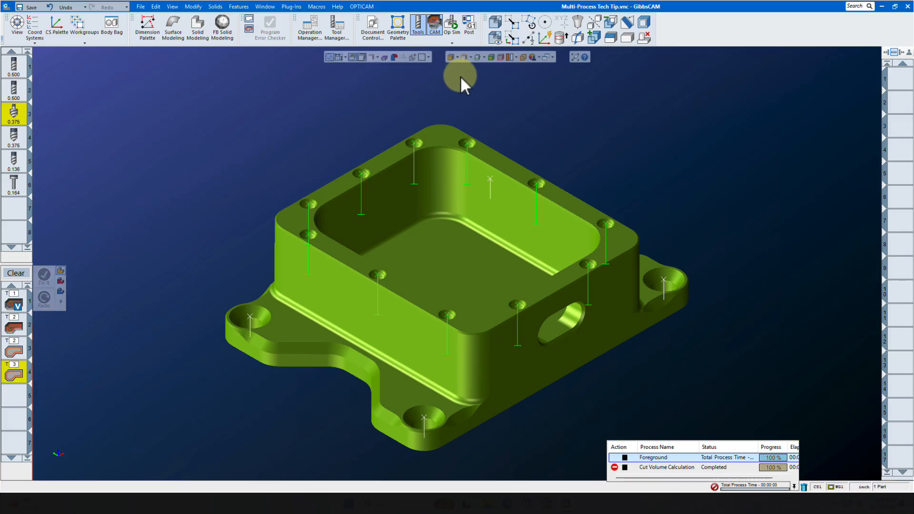
- Show the coordinate system grid, select the inner pocket outline on the top face, and generate the toolpaths for all four processes
click(477, 58)
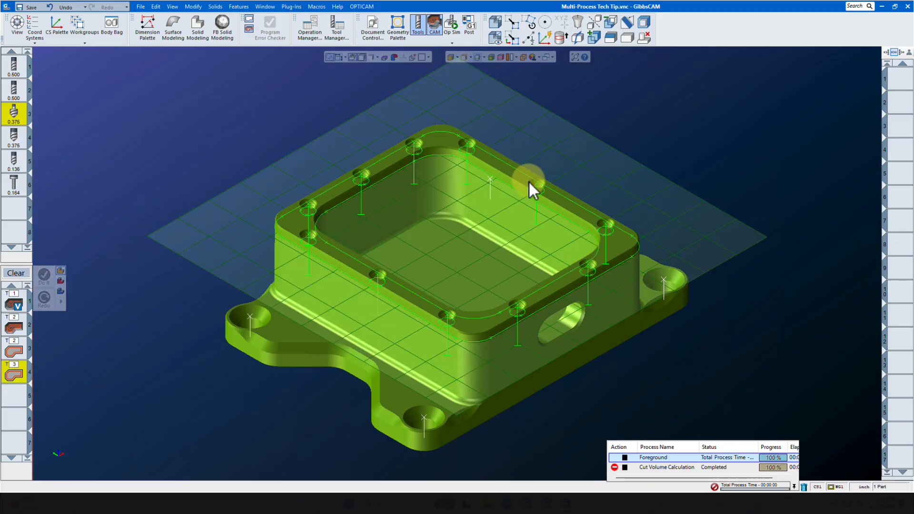
click(512, 190)
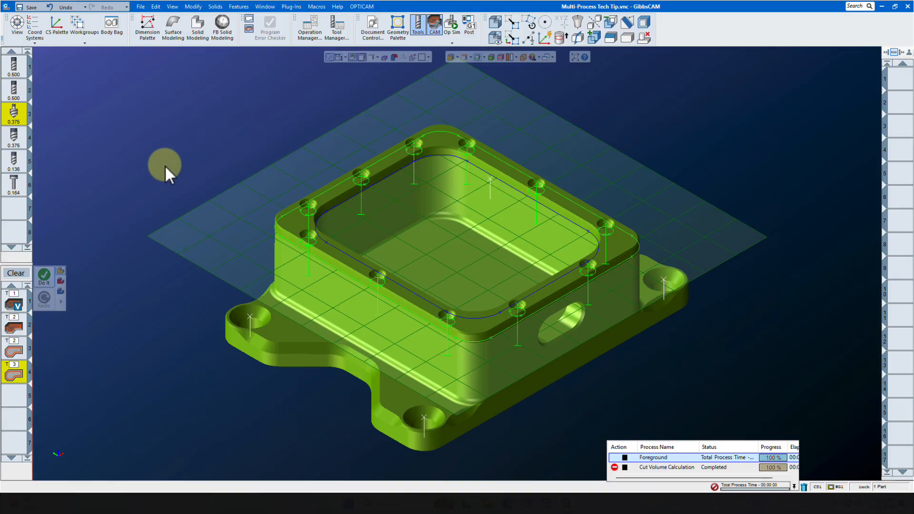
click(45, 275)
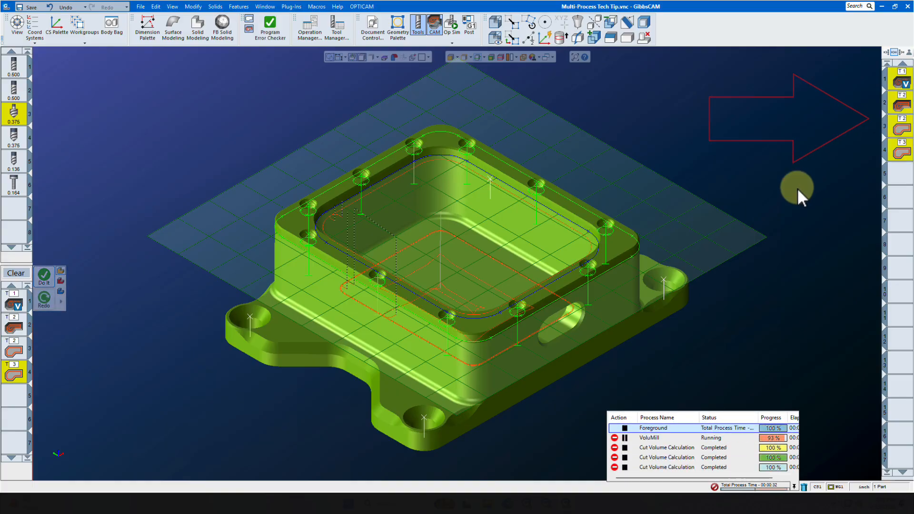
drag(899, 86, 874, 193)
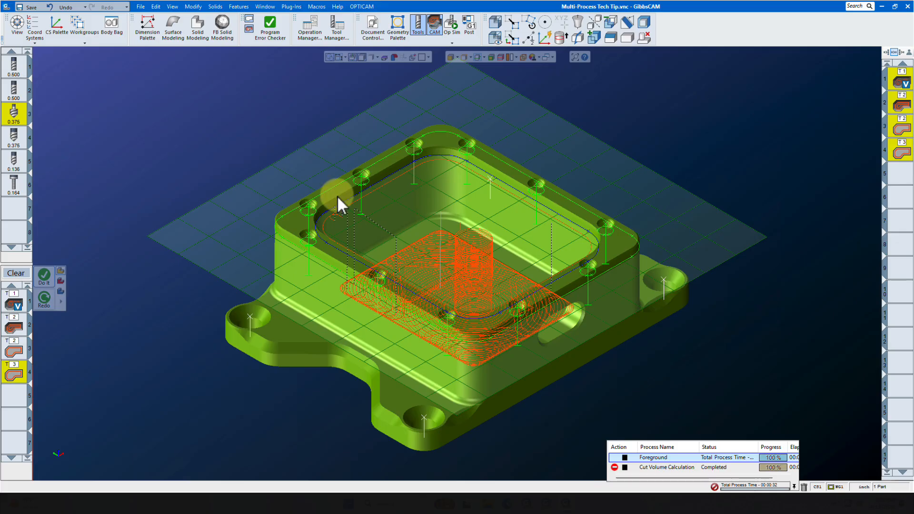
- Clear the process list, leaving operation slot 5 as the active empty slot, and hide the coordinate system grid
click(18, 274)
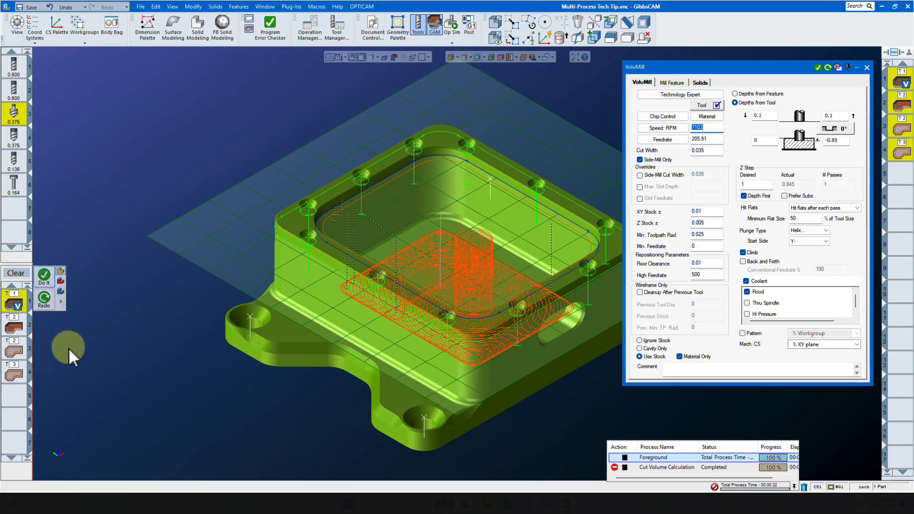
click(867, 67)
click(18, 276)
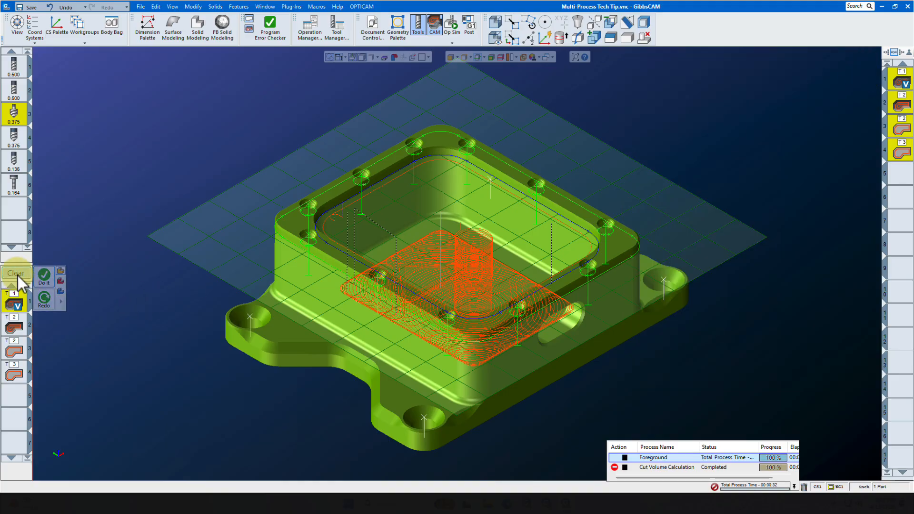
click(898, 175)
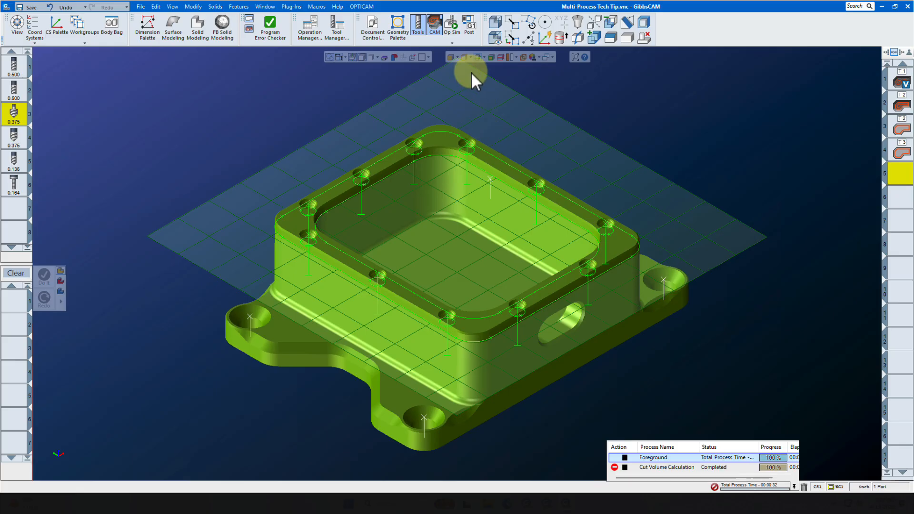
click(477, 57)
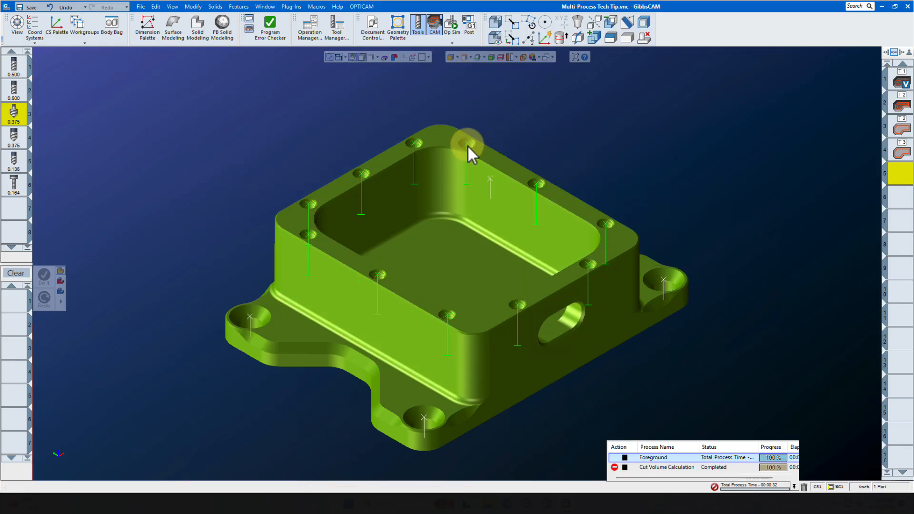
- Add a Holes process as process 1 with the 0.375 tool 4, and calculate its speed and feed from the 4140 Drilling entry
click(14, 141)
drag(14, 141, 18, 302)
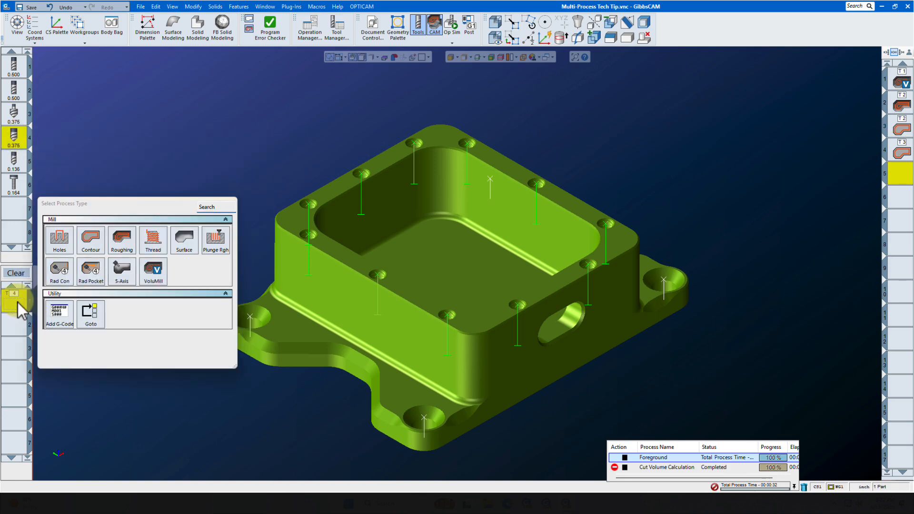
click(60, 236)
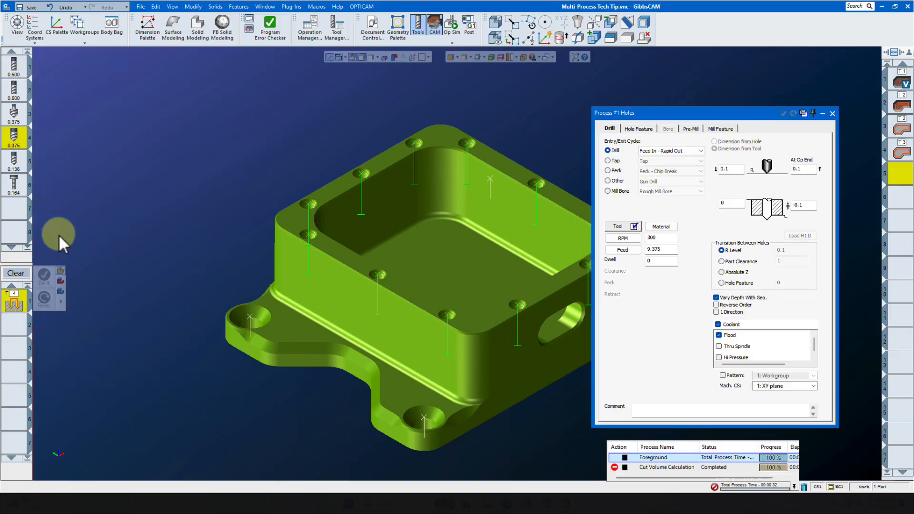
click(619, 227)
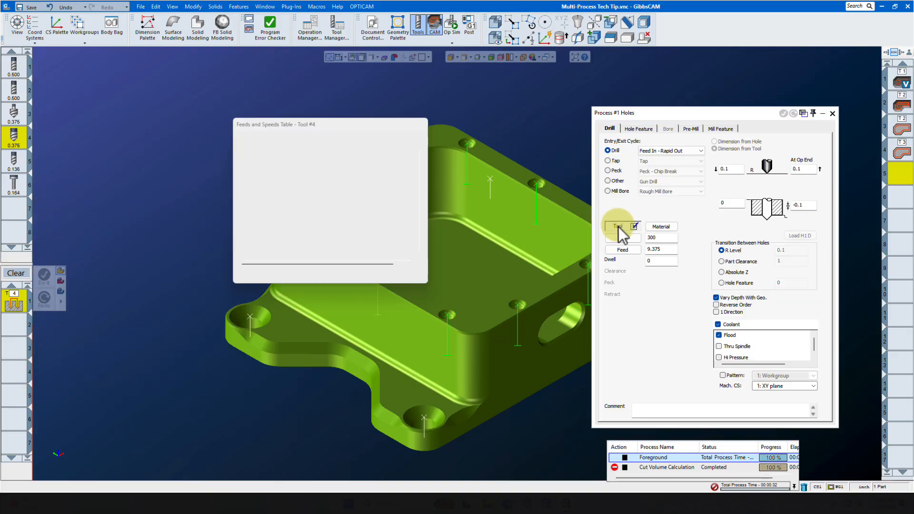
click(244, 159)
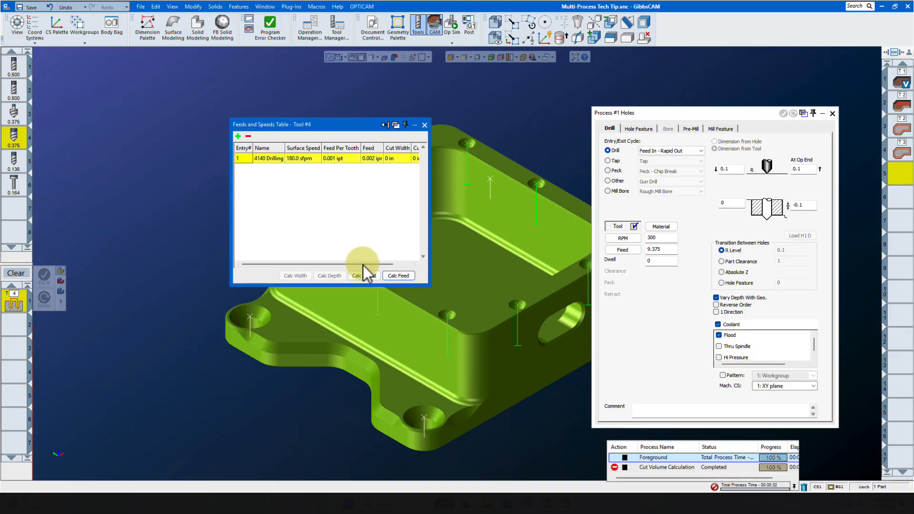
click(368, 276)
click(398, 276)
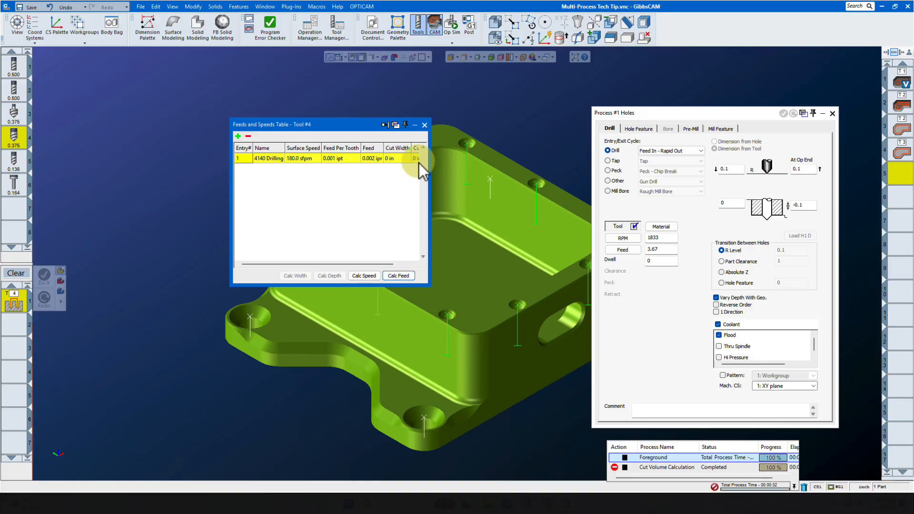
click(425, 126)
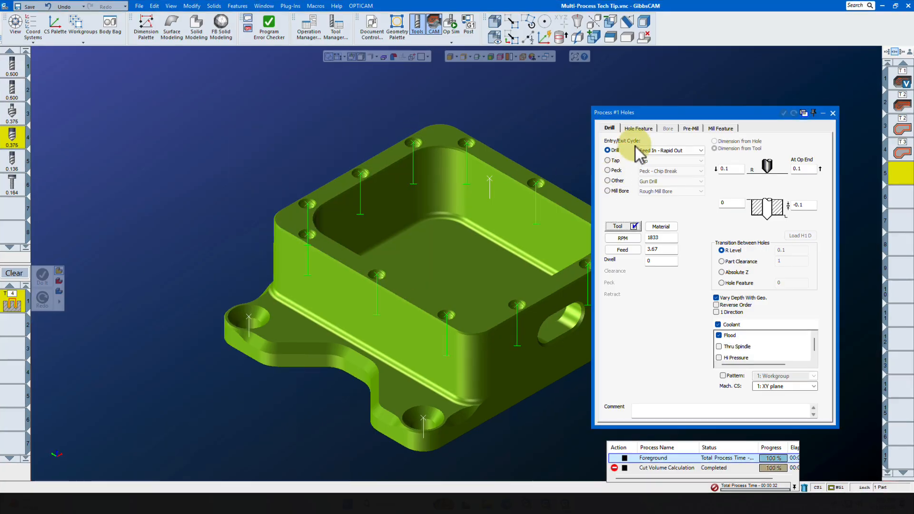
- For process 1, set R Level to From Hole Feature, At Op End to Same As R Level, and Feature Depth Z to Chamfer
click(636, 125)
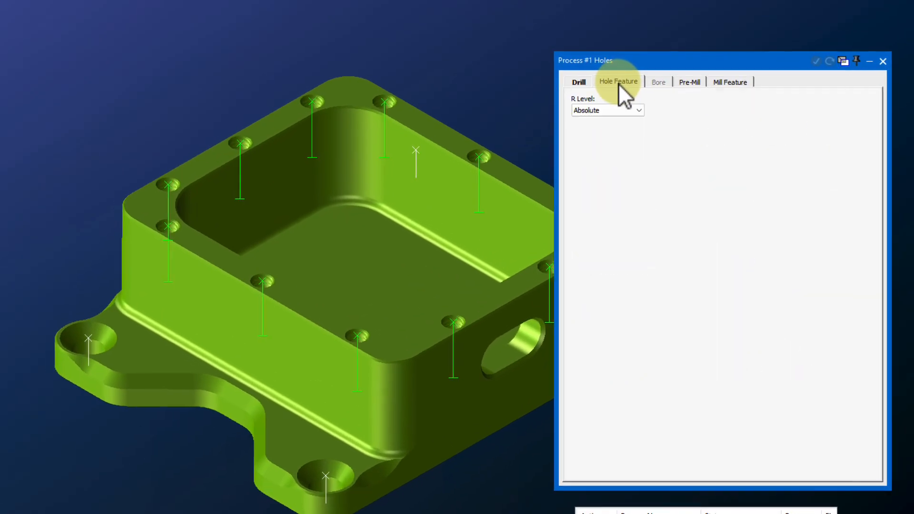
click(630, 102)
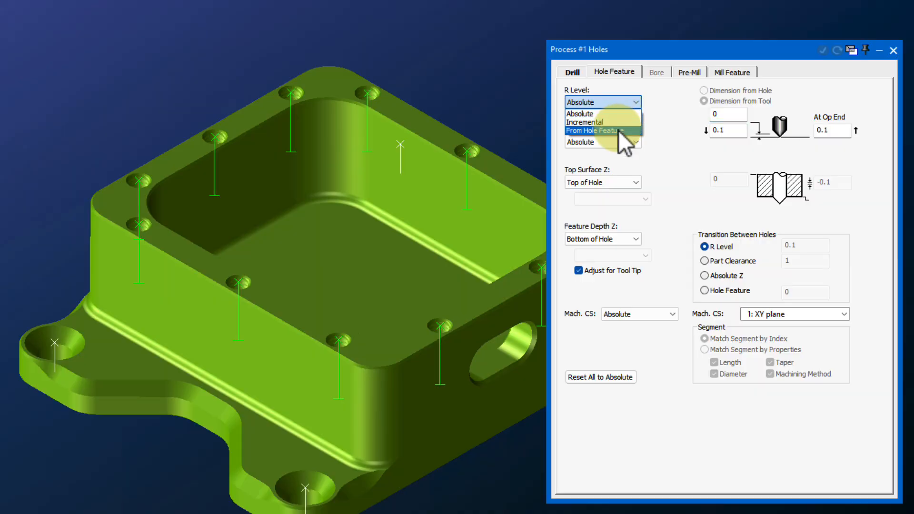
click(619, 130)
click(624, 138)
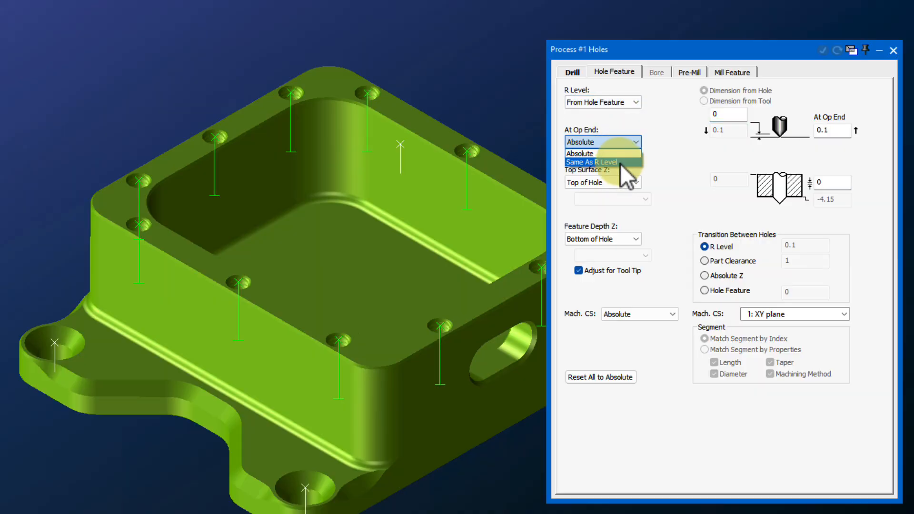
click(621, 165)
click(627, 236)
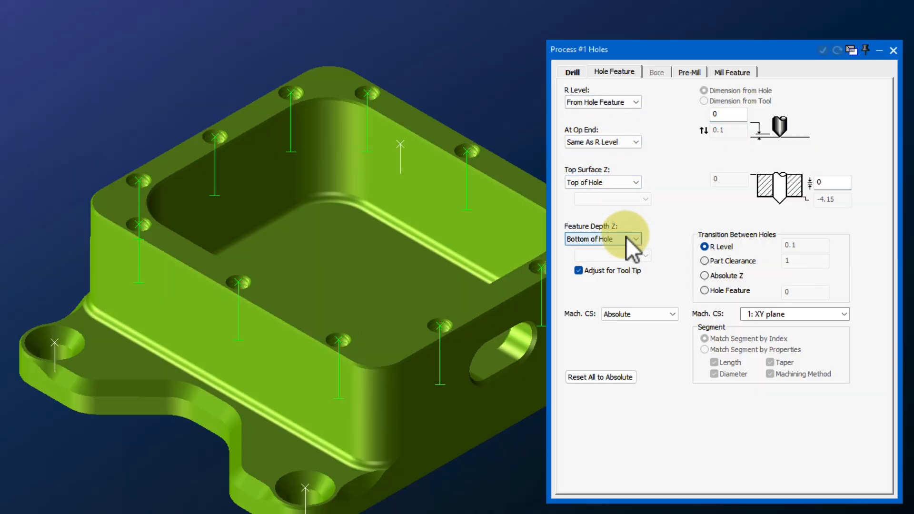
click(621, 267)
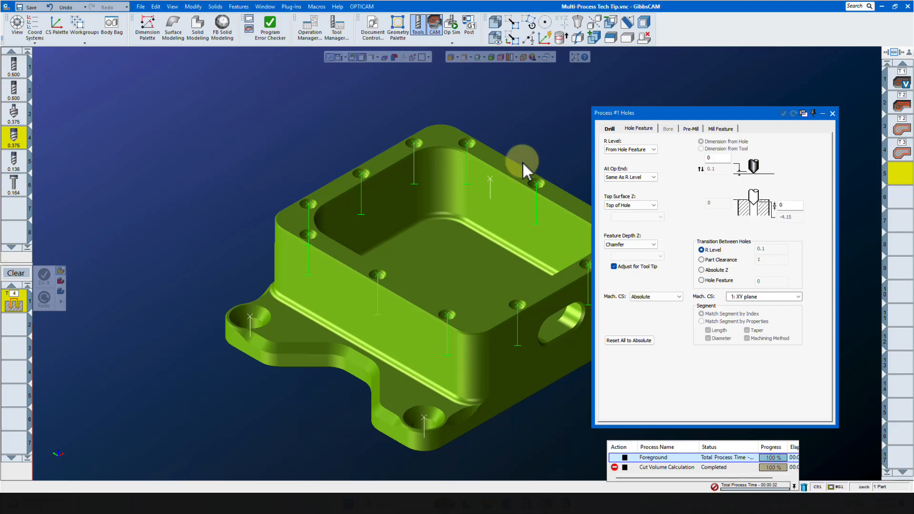
- Add a Holes process as process 2 with the 0.136 tool 5, using the Peck - Chip Break cycle
mouse_move(15, 167)
drag(16, 167, 19, 334)
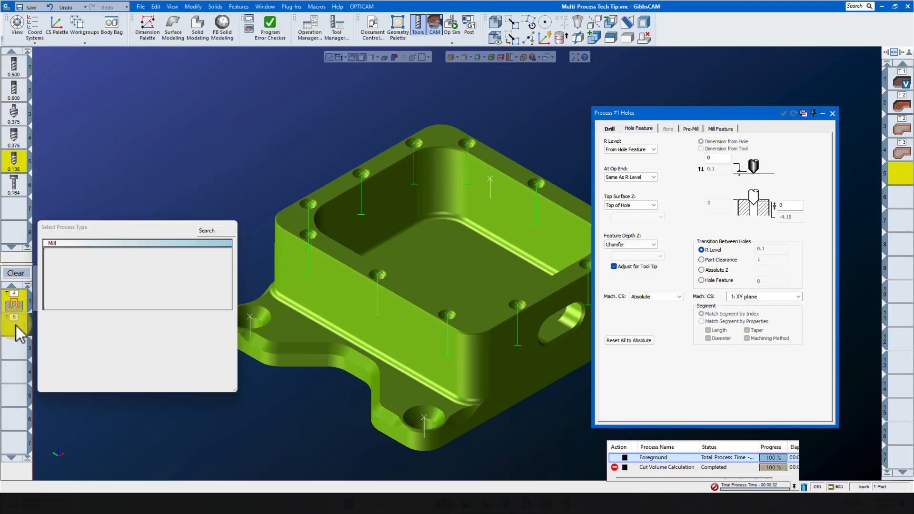
click(63, 267)
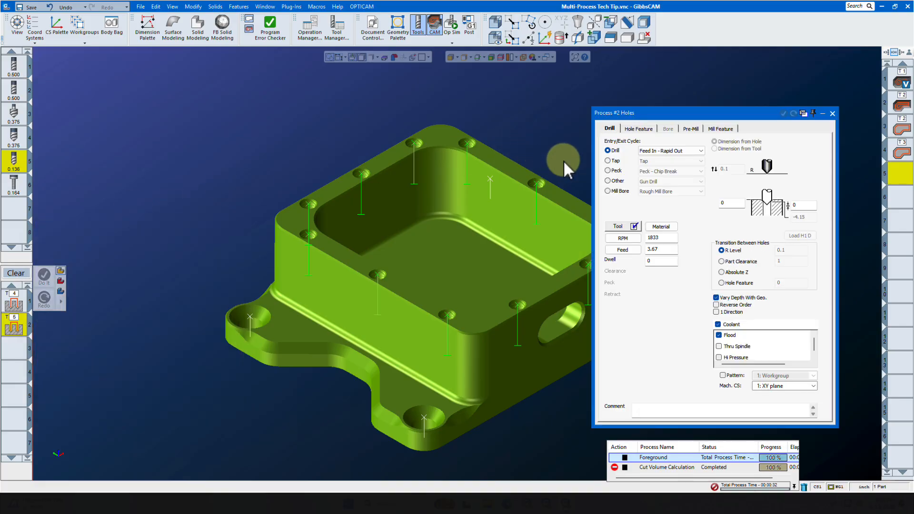
click(606, 168)
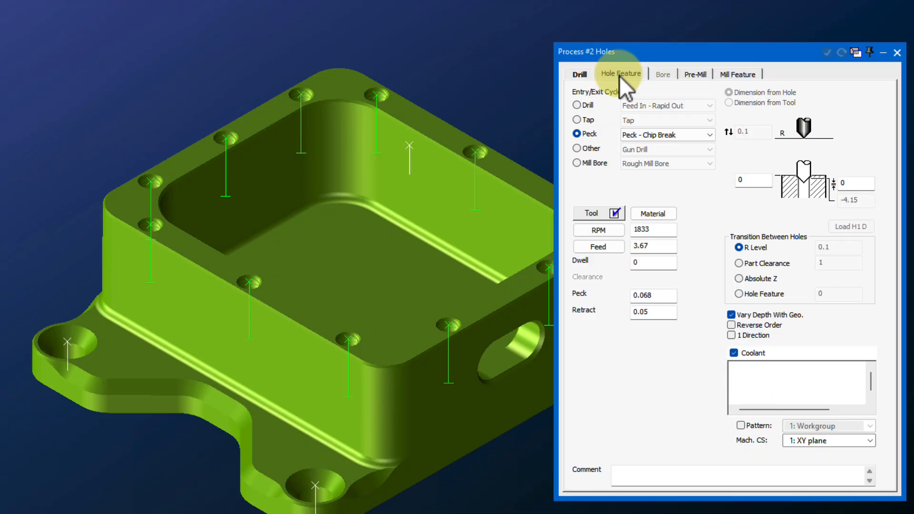
- Set the Feature Depth Z of process 2 to Bottom of Hole
click(619, 75)
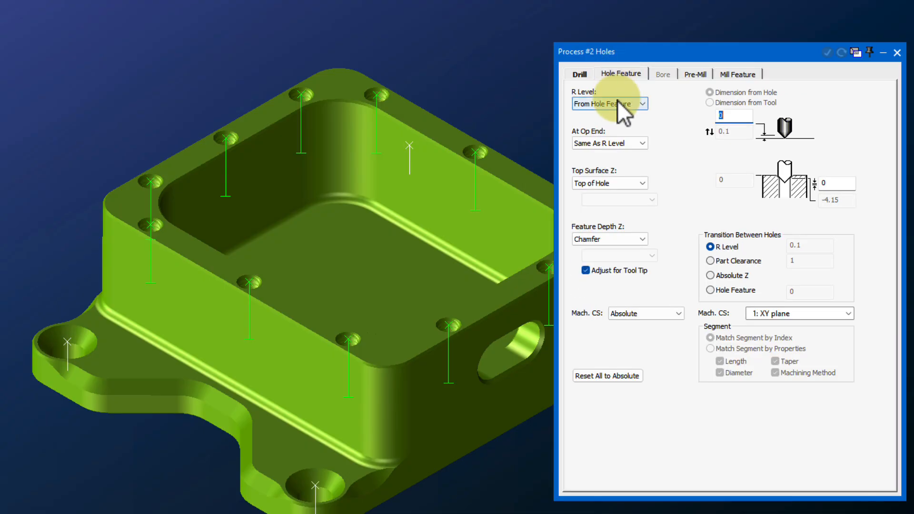
click(641, 238)
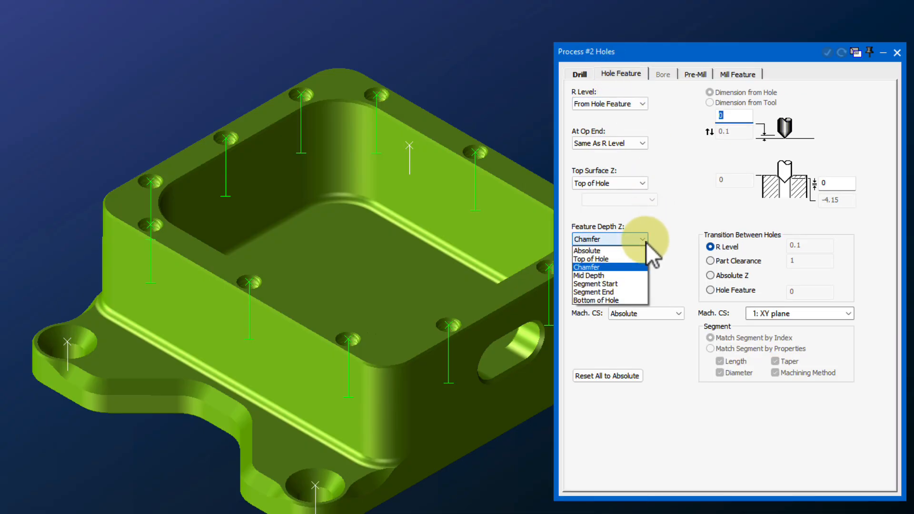
click(630, 301)
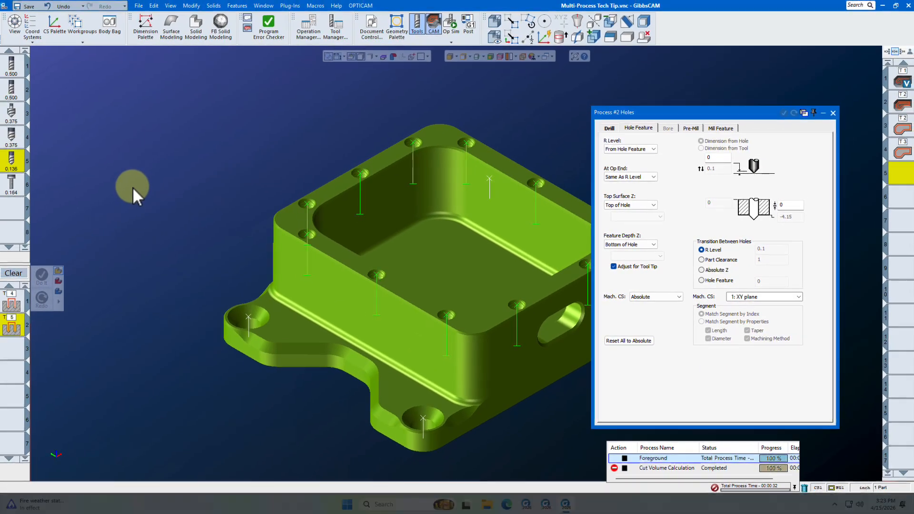
- Add a Holes process as process 3 with the 0.164 tool 6, using the Rigid Tap cycle at 400 RPM
drag(14, 183, 15, 350)
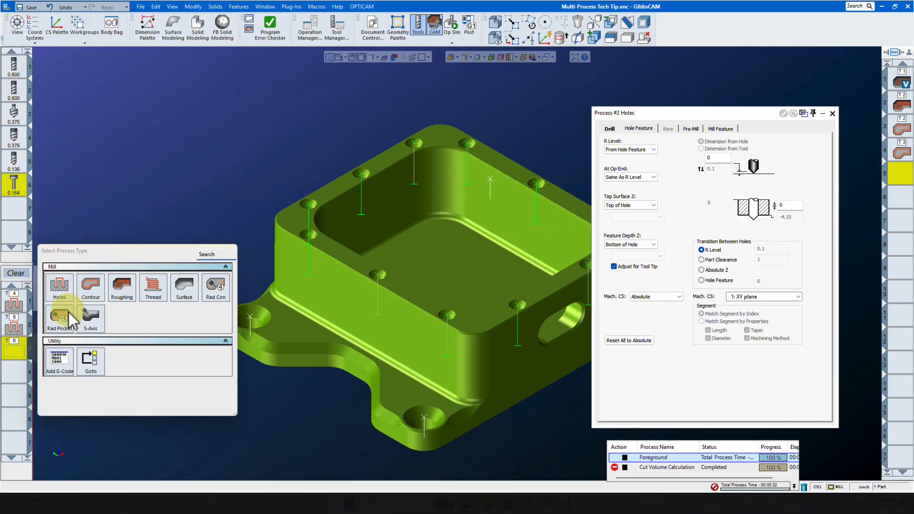
click(62, 289)
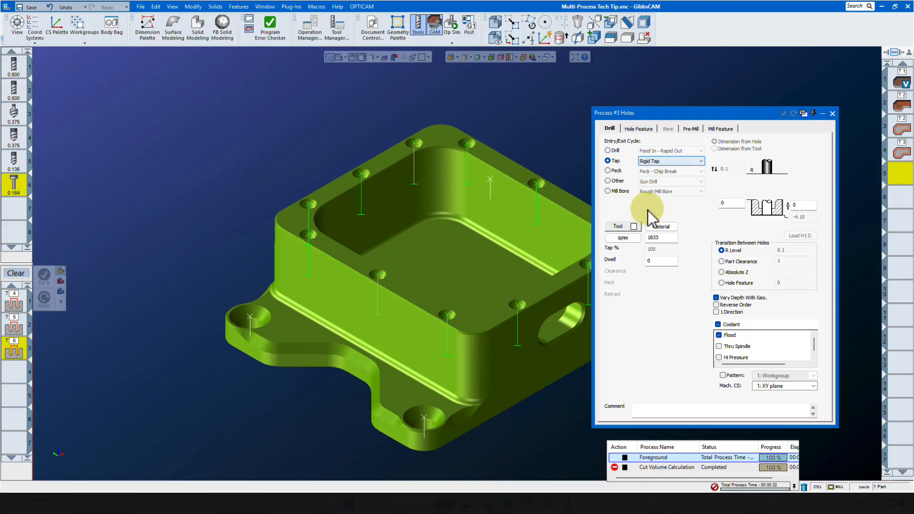
double_click(667, 238)
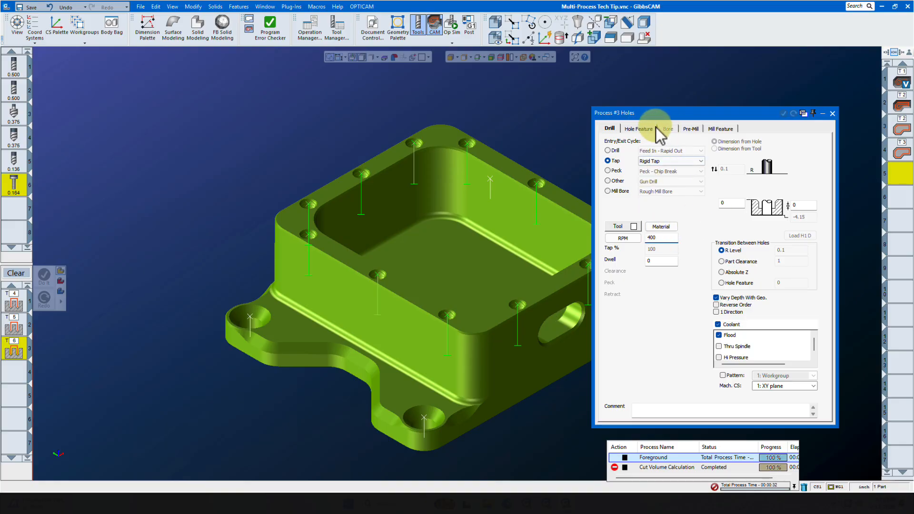
- Set the hole depth offset of the tapping process to .01 and close its settings
click(639, 129)
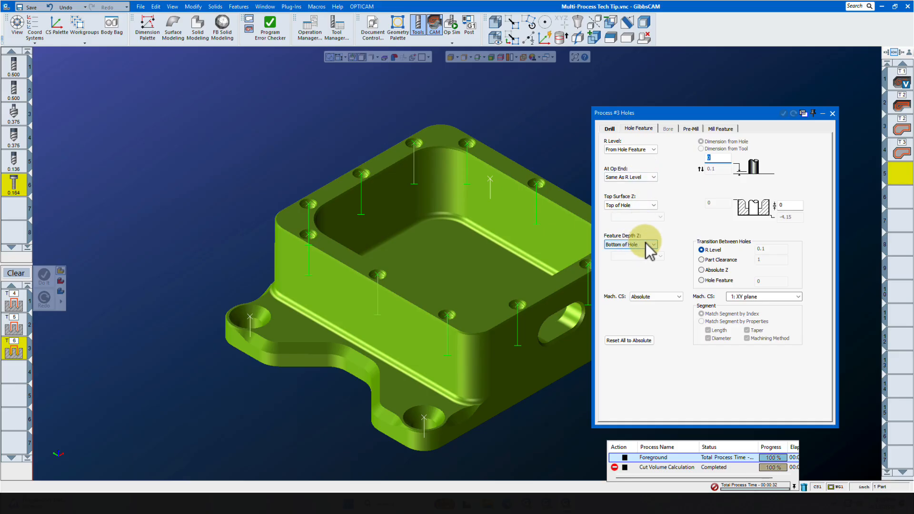
click(790, 207)
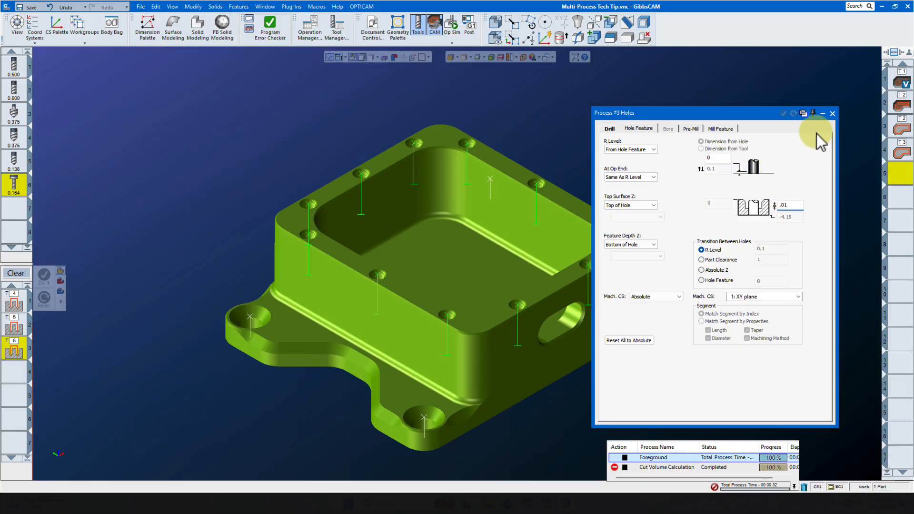
click(833, 114)
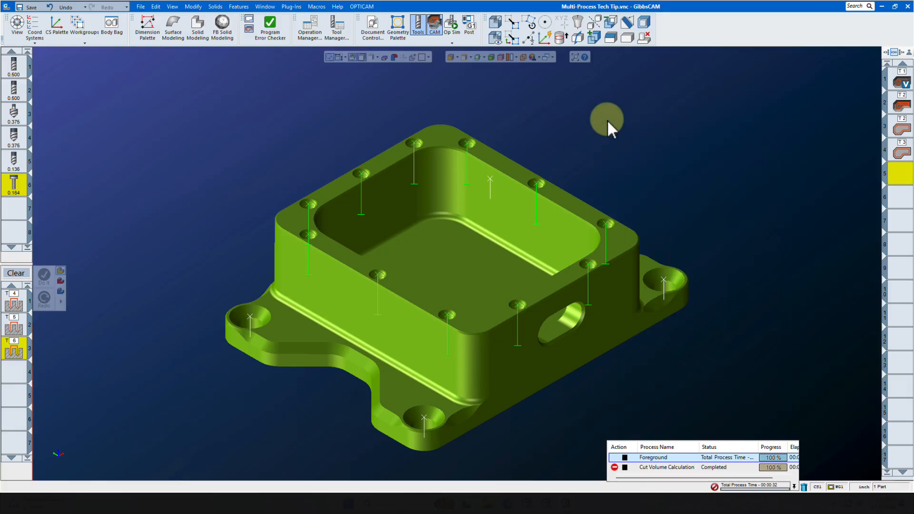
- Select hole Group 1 from a hole on the top rim, and generate the toolpaths for all three hole processes
click(467, 144)
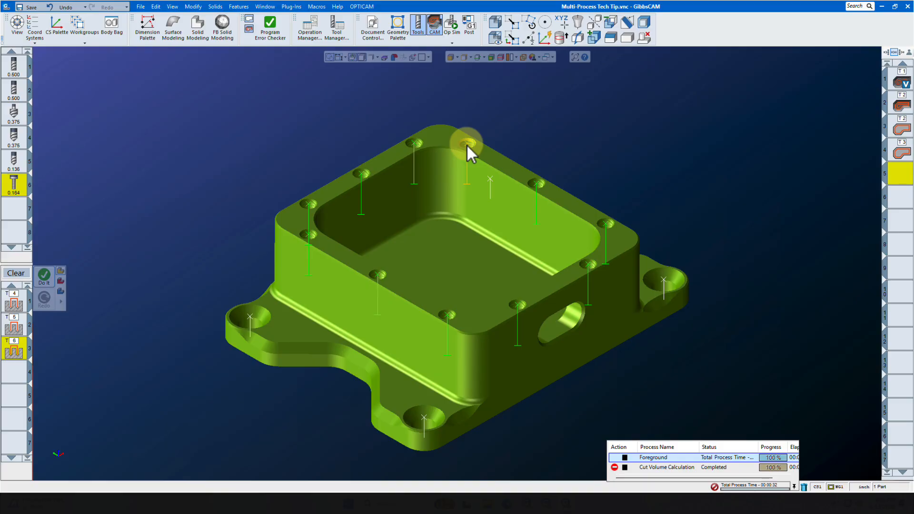
right_click(467, 144)
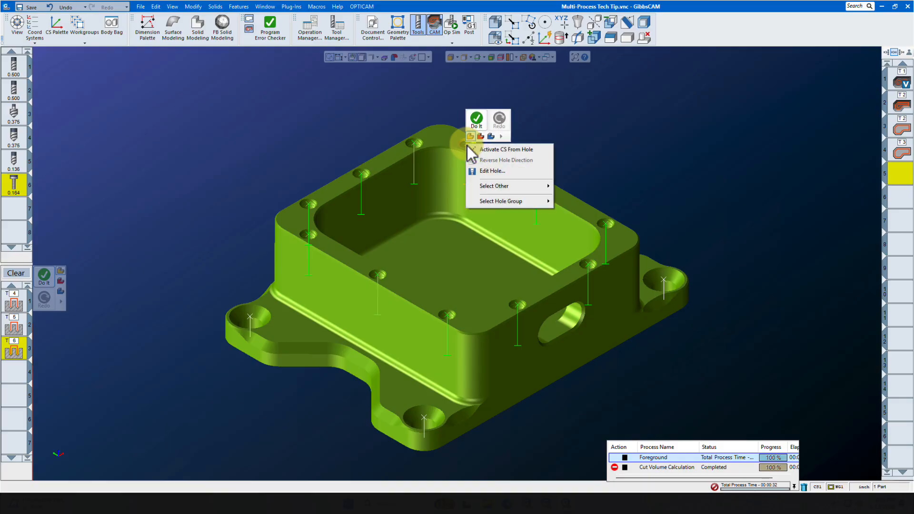
mouse_move(507, 202)
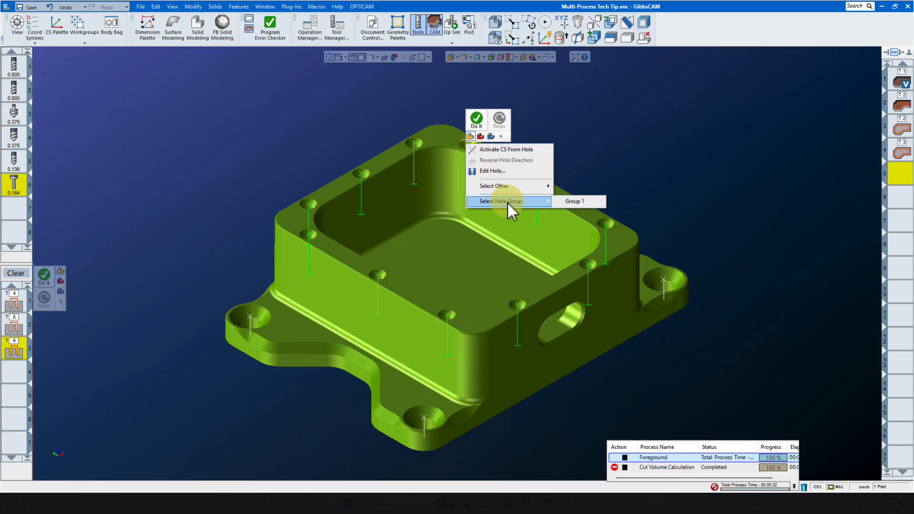
click(569, 202)
click(43, 286)
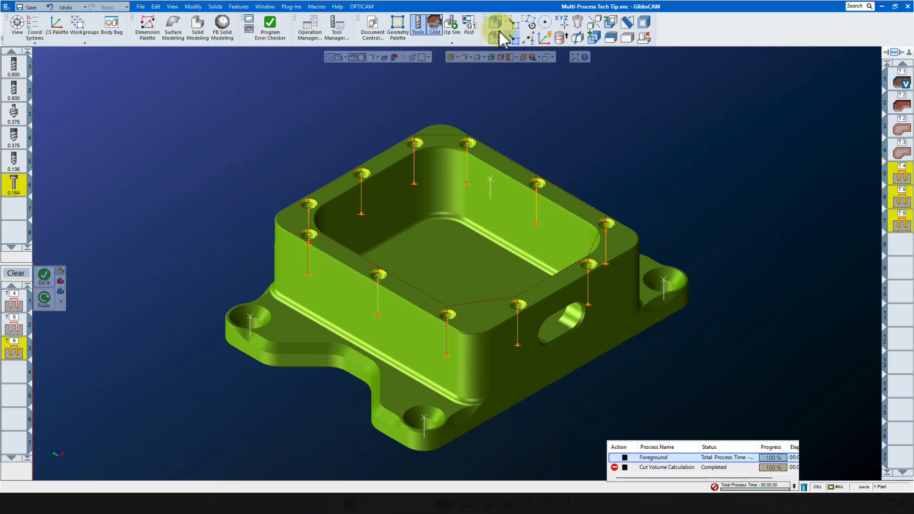
- Run the Op Sim rendering from the beginning to check the pocketing and hole operations
click(453, 27)
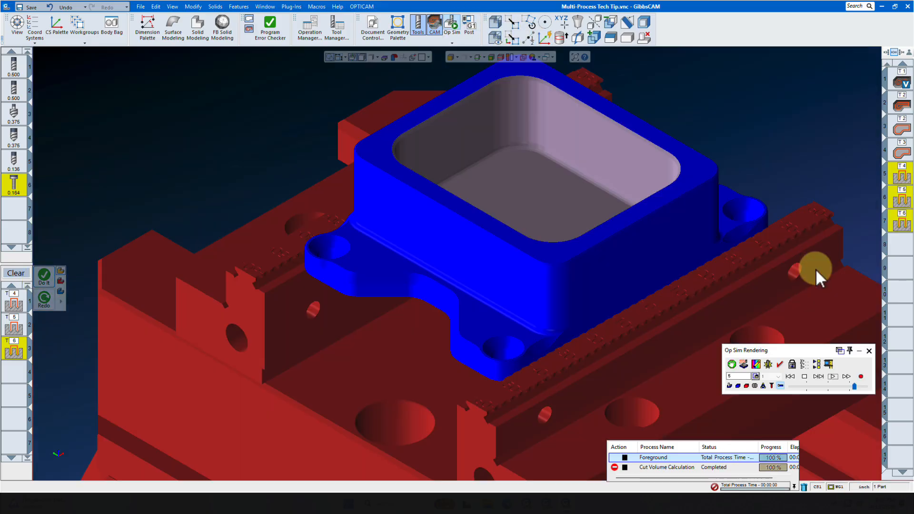
click(790, 377)
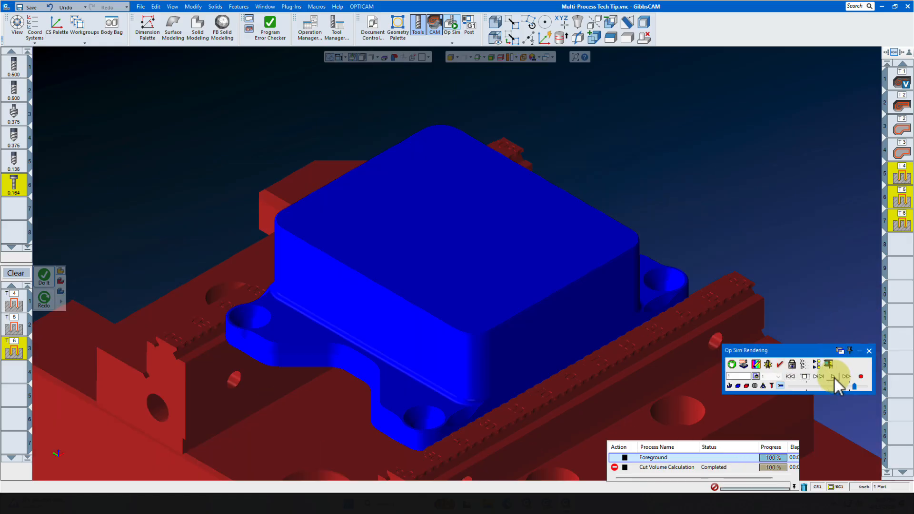
click(833, 377)
click(900, 79)
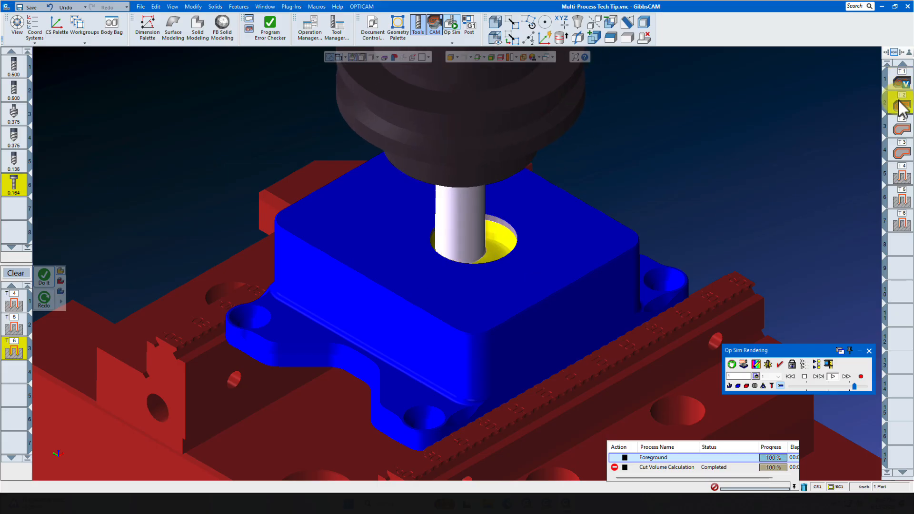
click(902, 160)
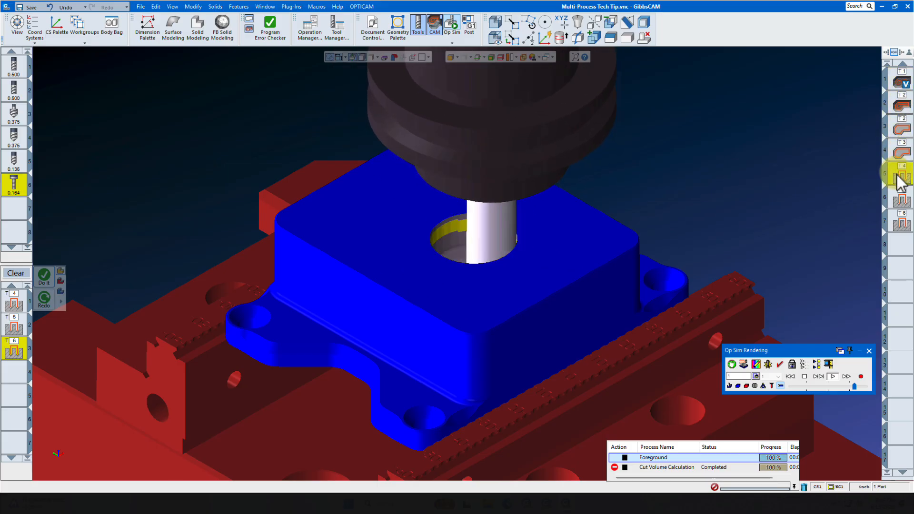
- Reload the pocket's processes from its first operation and open the options for saving and loading the process list
double_click(896, 75)
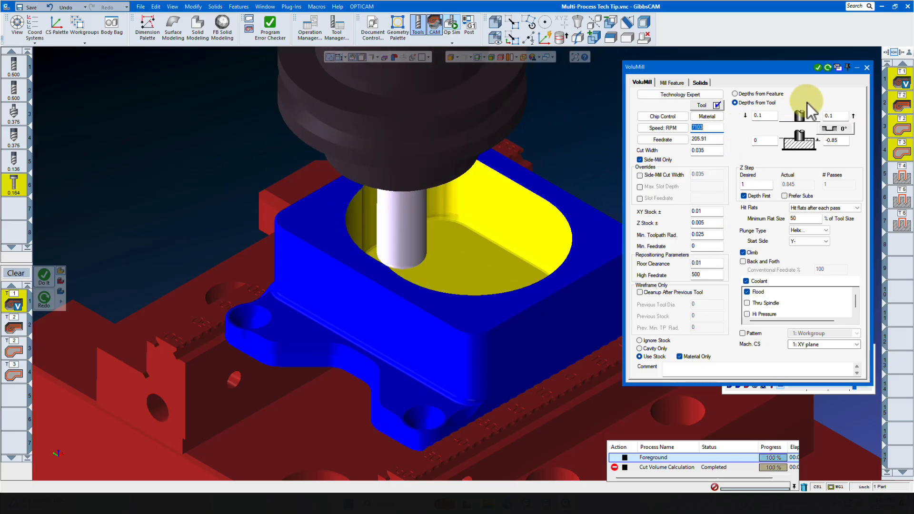
click(867, 68)
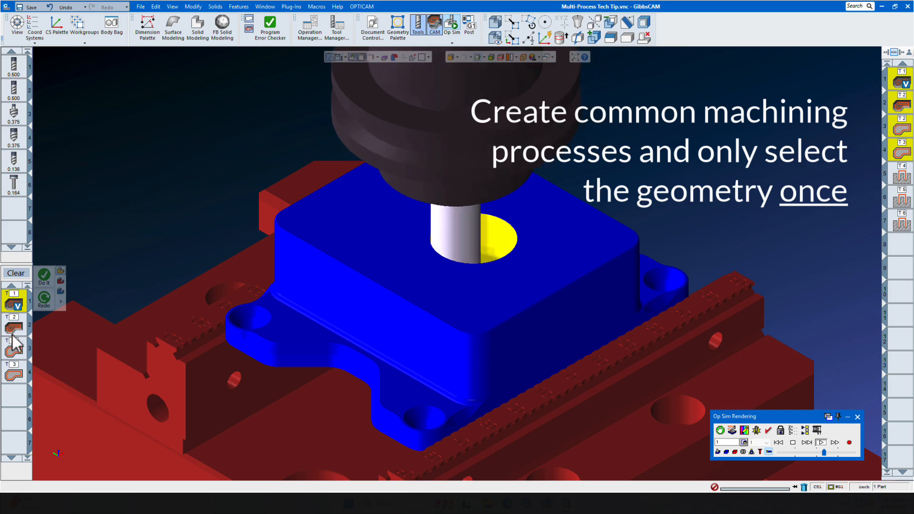
right_click(14, 314)
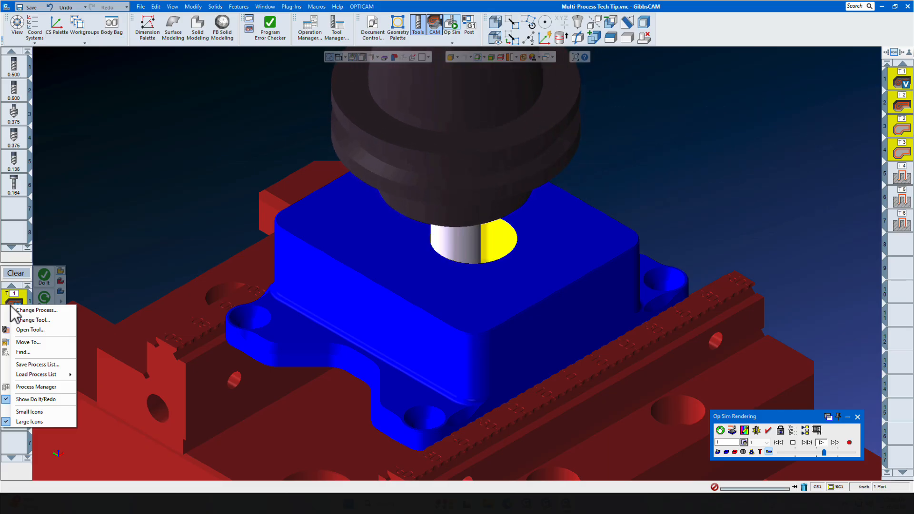
mouse_move(27, 376)
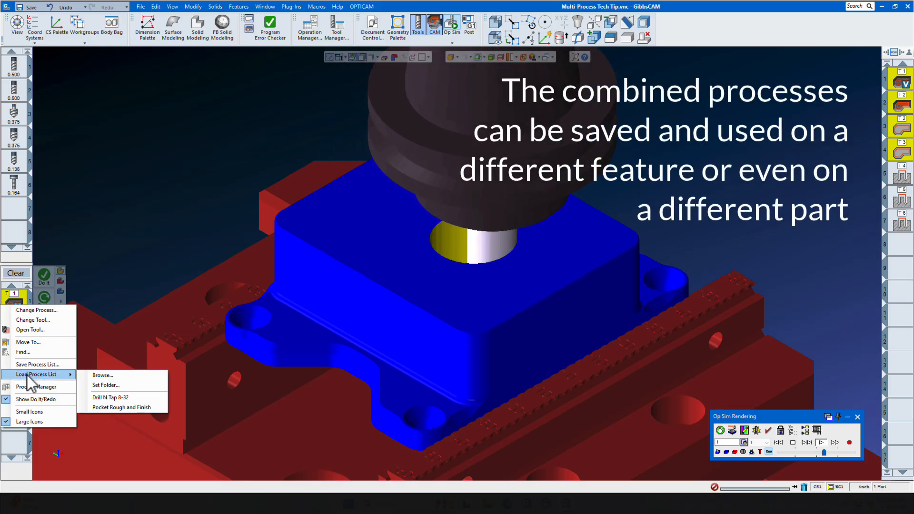
click(106, 507)
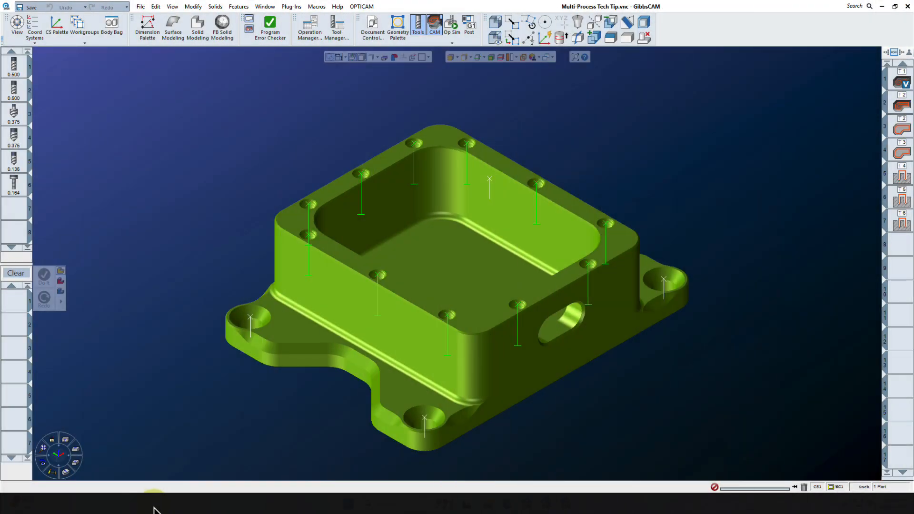
- Open the part file Multi-Process Part 2.vnc without saving the current part, and display its pocket and hole geometry
click(142, 7)
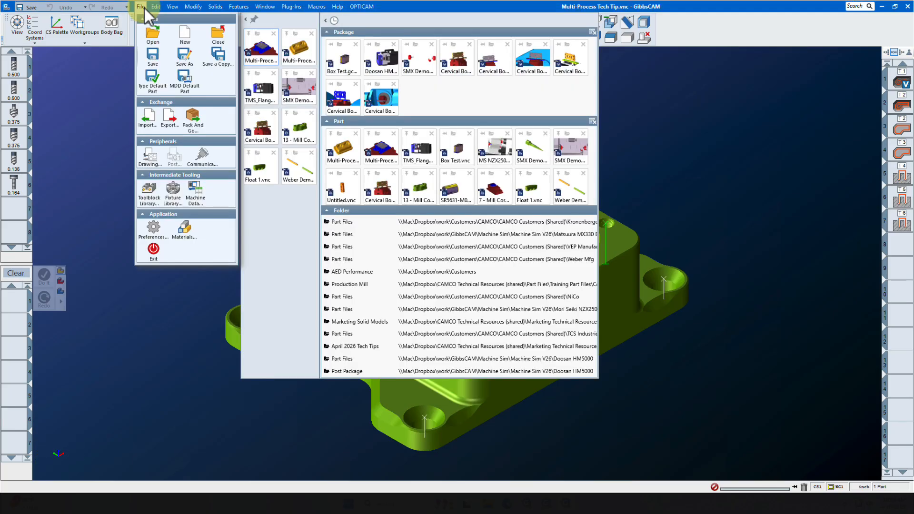
click(300, 49)
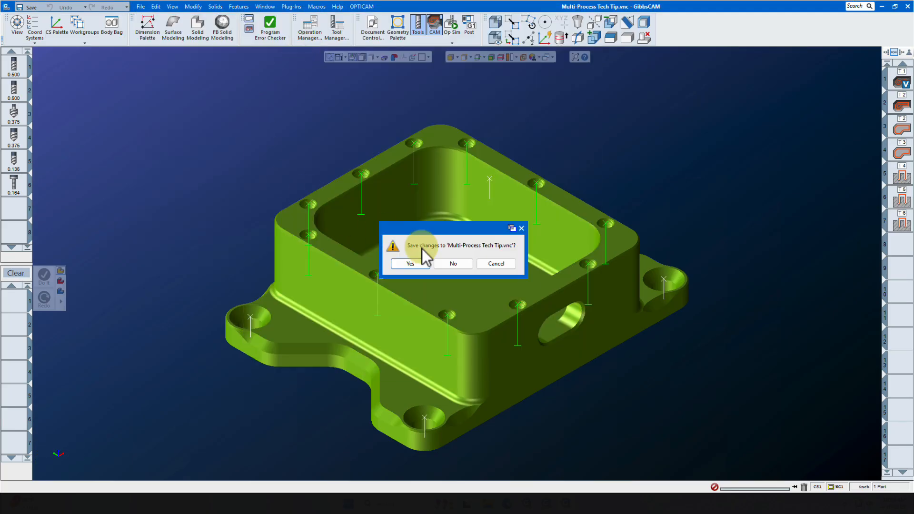
click(453, 263)
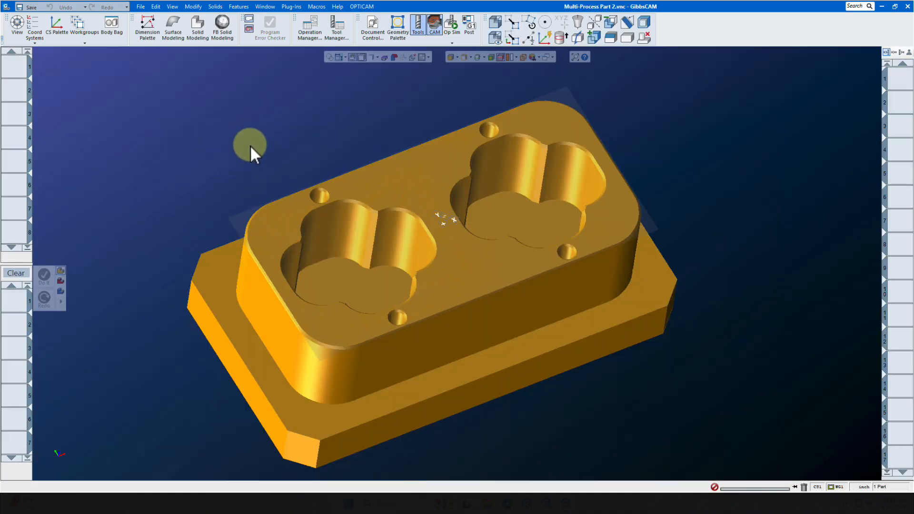
click(476, 56)
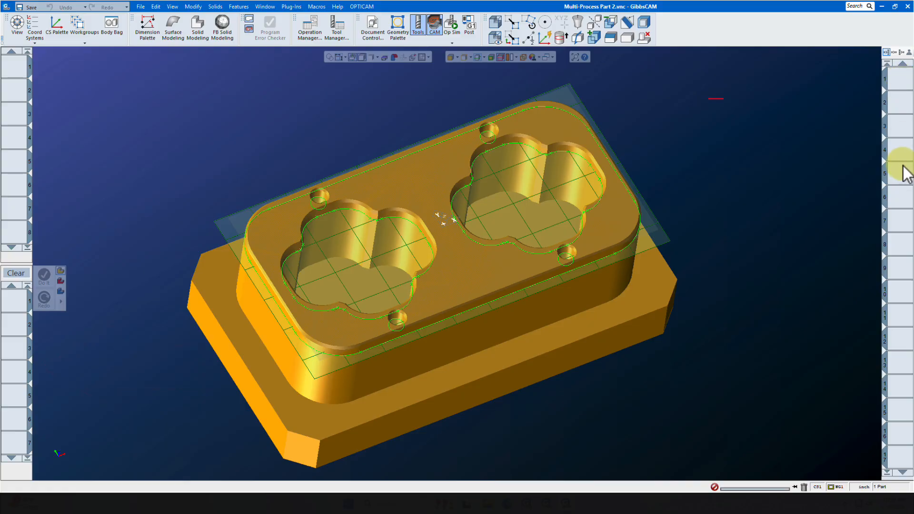
- Load the saved process list Pocket Rough and Finish into the empty process list
right_click(12, 299)
mouse_move(33, 367)
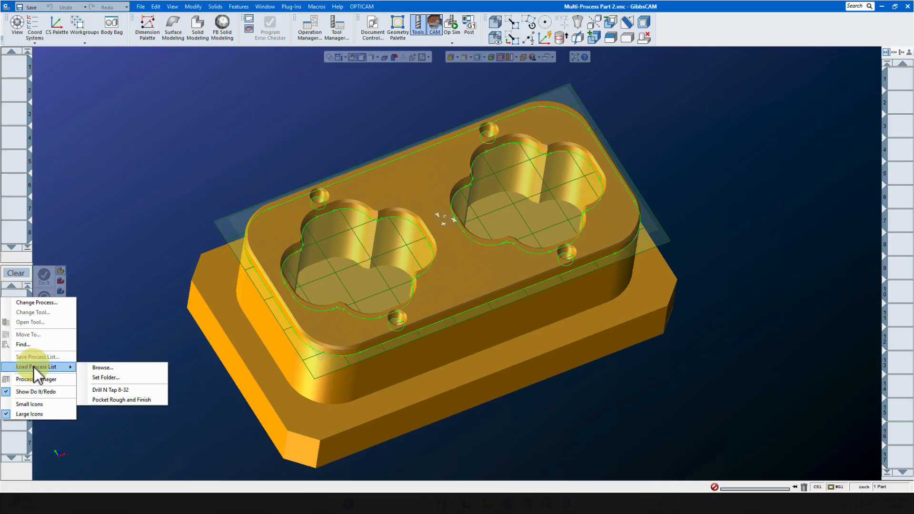
click(98, 399)
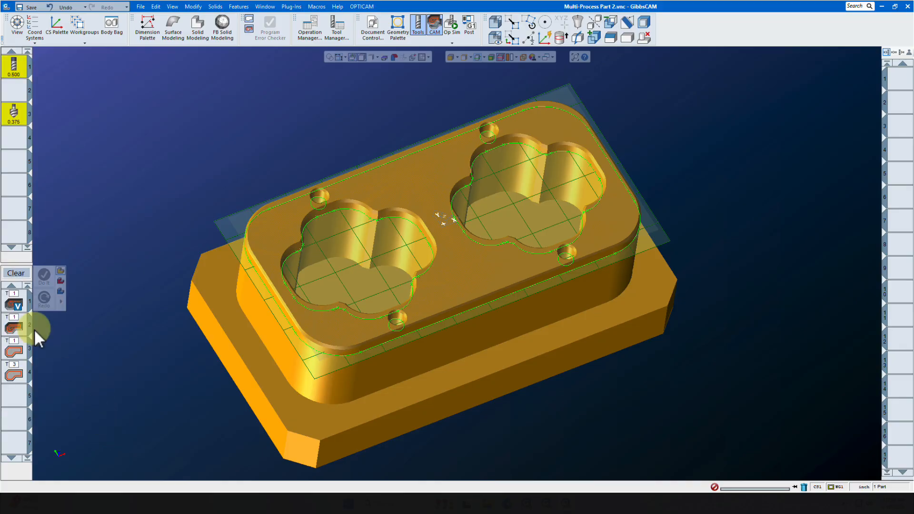
- Adjust the pocket depth in processes 1 to 3, entering -1 for VoluMill and the process 3 contour, and close the process settings
click(14, 303)
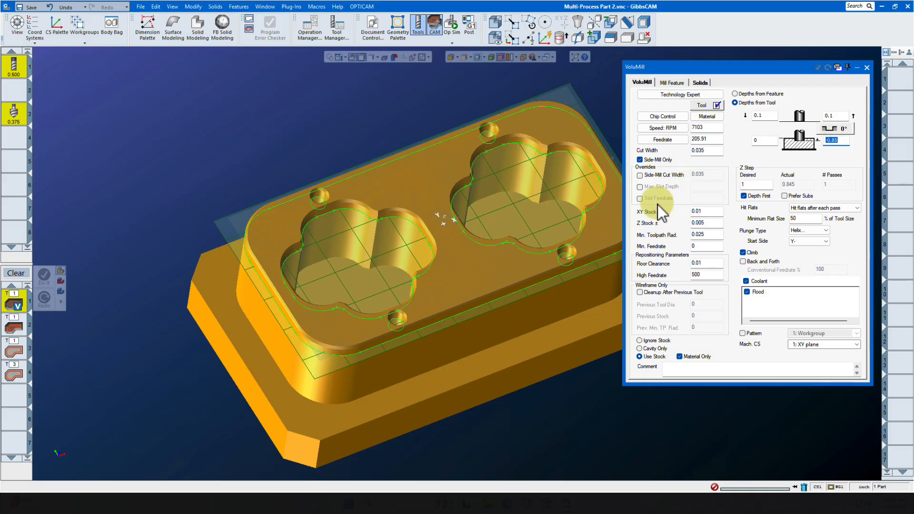
double_click(14, 328)
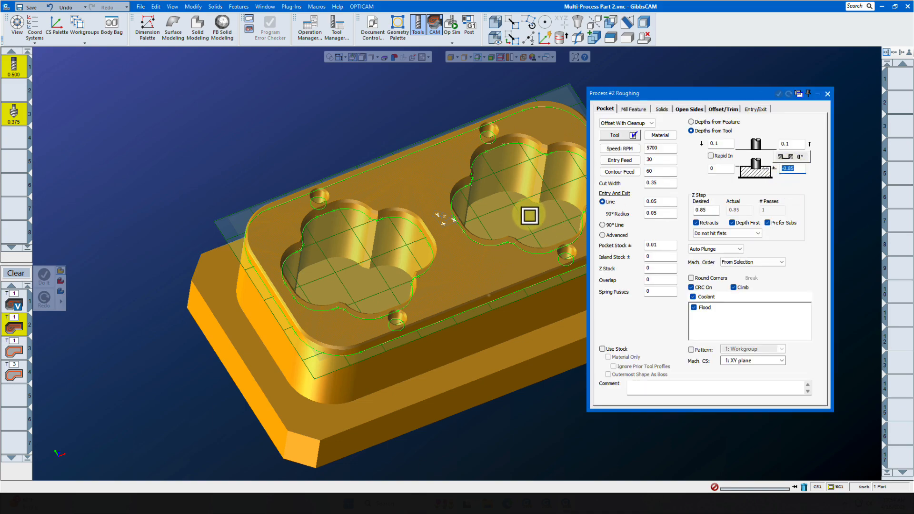
double_click(14, 351)
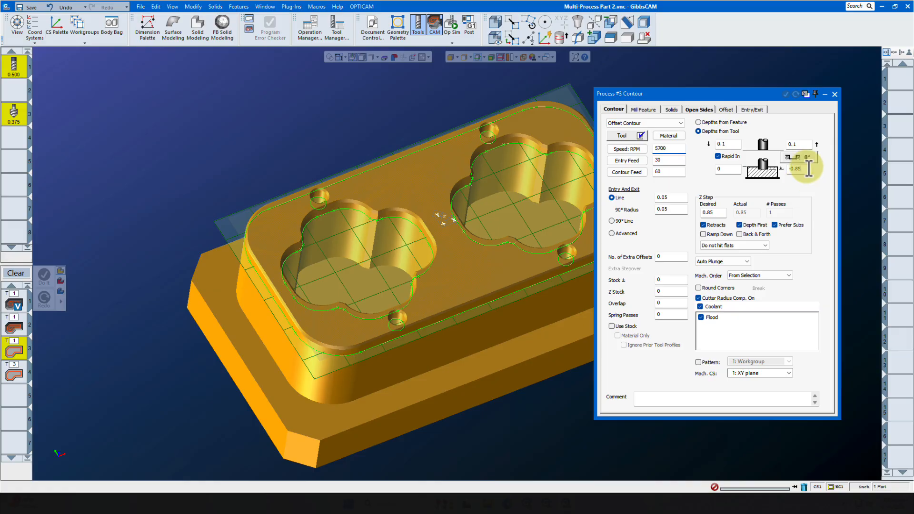
double_click(805, 169)
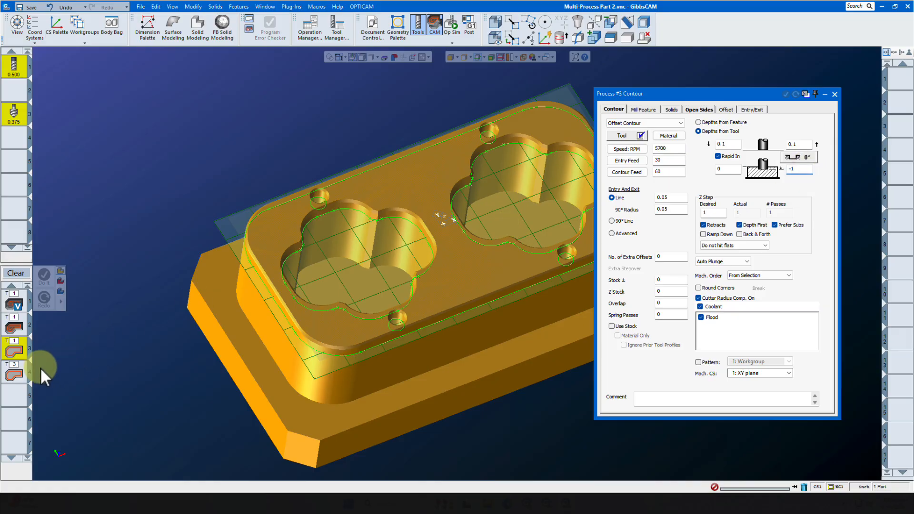
double_click(13, 375)
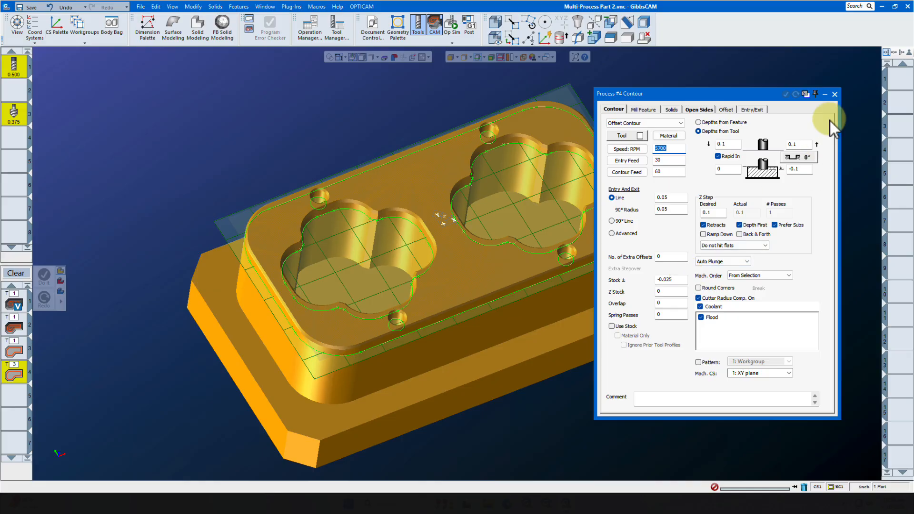
click(835, 94)
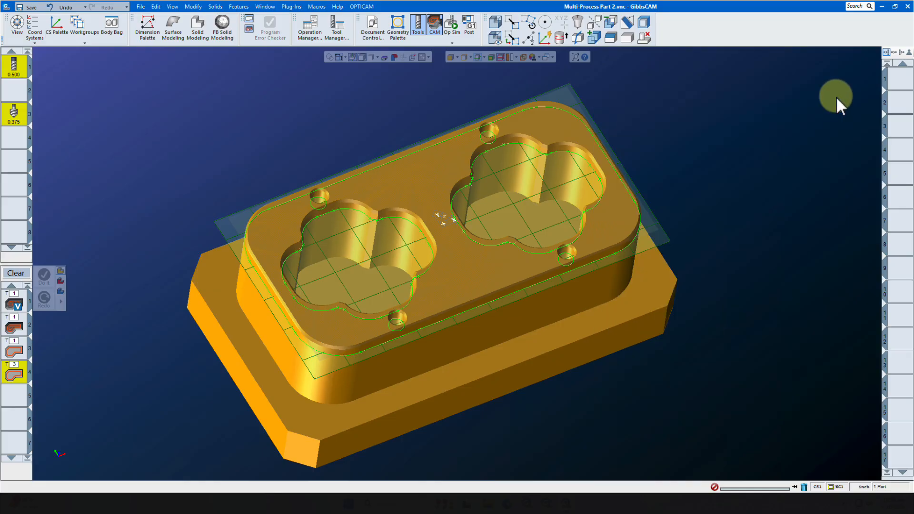
- Select the profiles of both cloverleaf pockets together and generate the toolpaths for all four loaded processes
click(328, 215)
ctrl+click(493, 151)
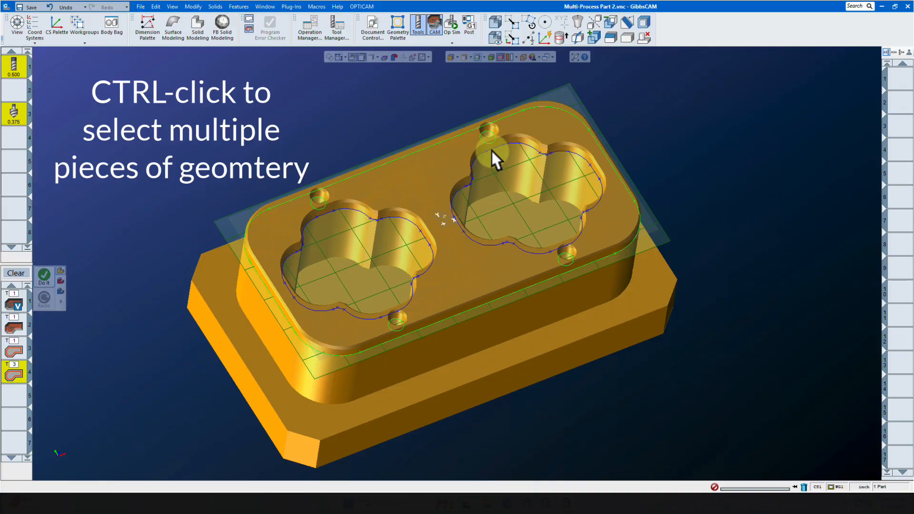
click(43, 276)
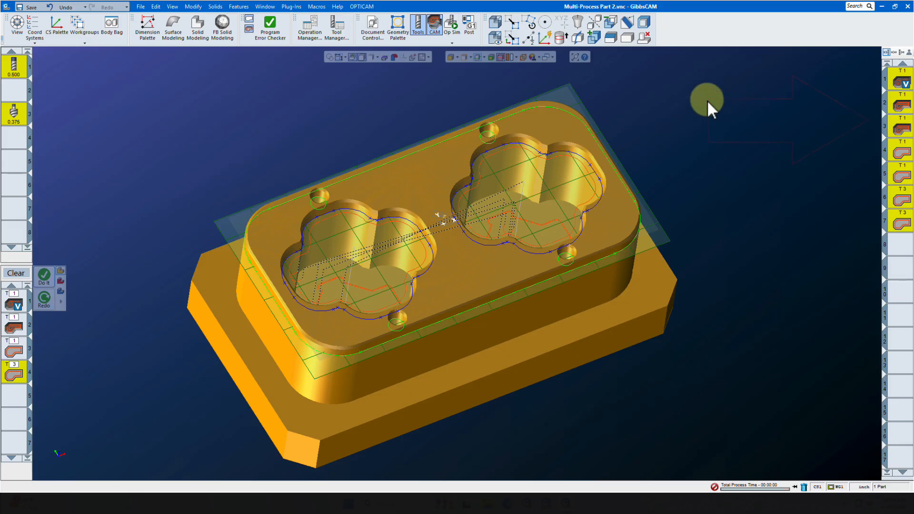
- Start the Op Sim rendering and play the machining of the two cloverleaf pockets
click(449, 28)
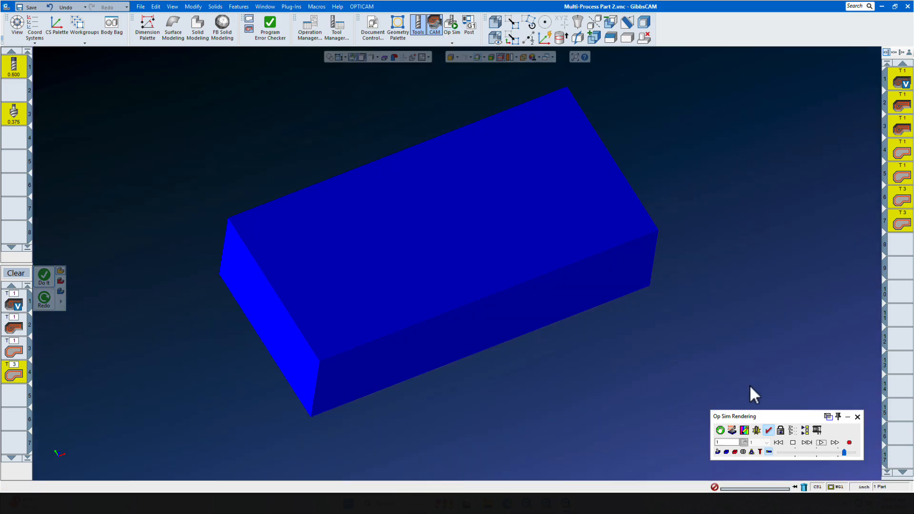
click(822, 443)
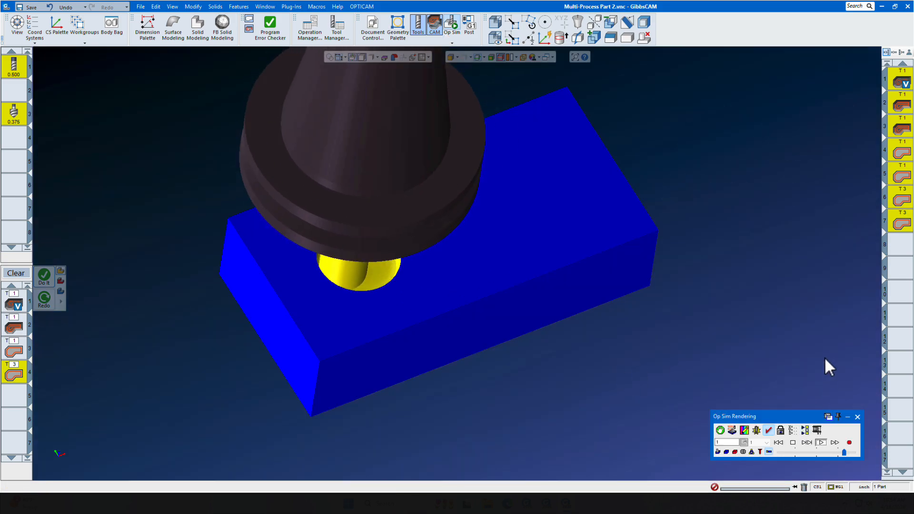